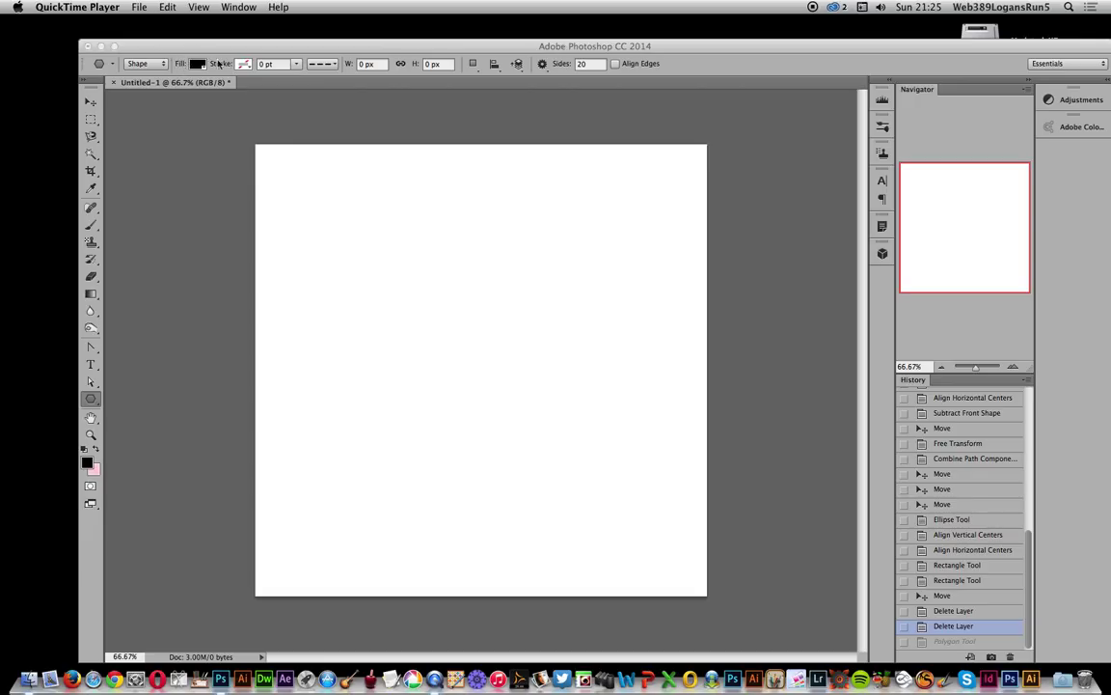
Step: Draw a black 20-point star with 53% indent, about 738 px wide, from the canvas centre
left_click(549, 76)
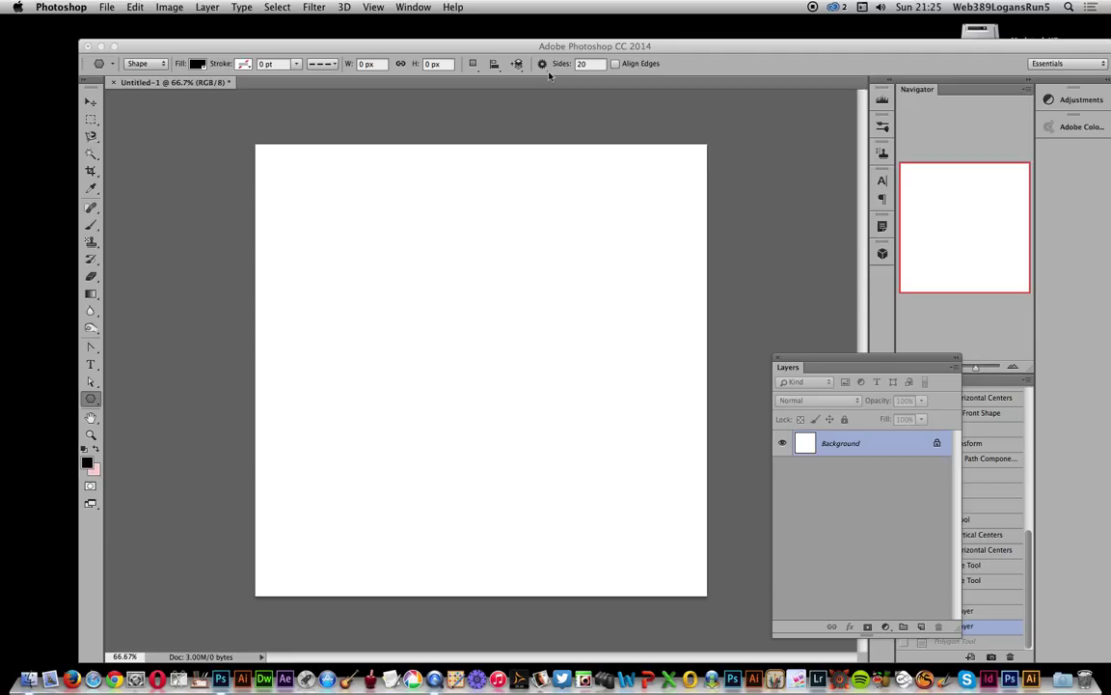
left_click(543, 64)
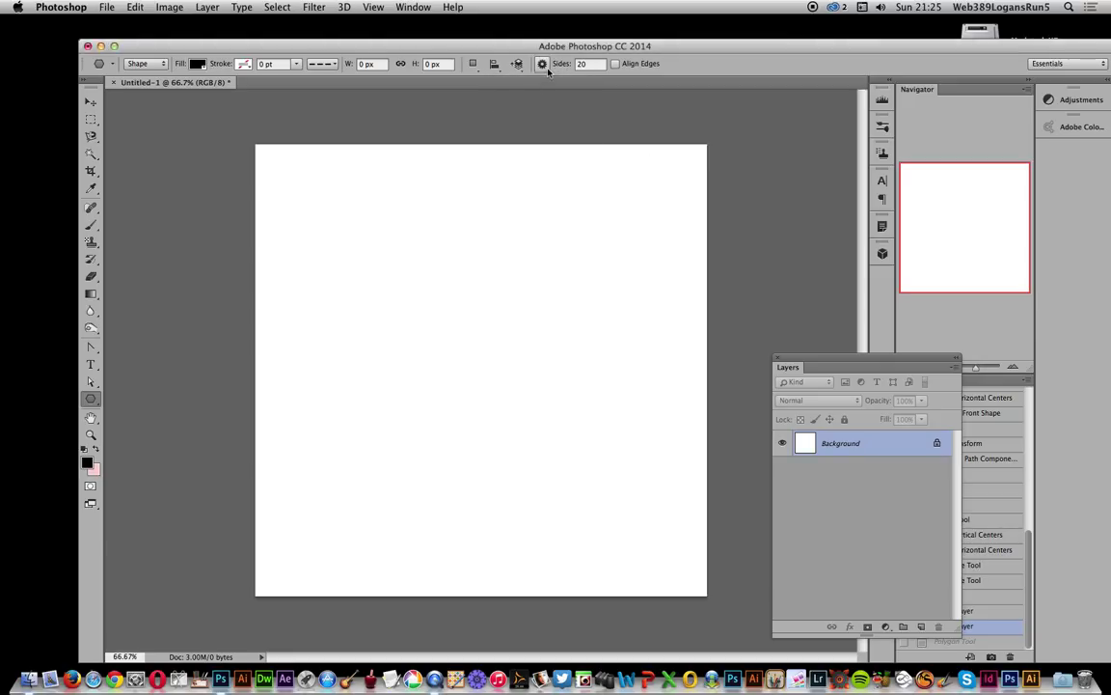
left_click(544, 66)
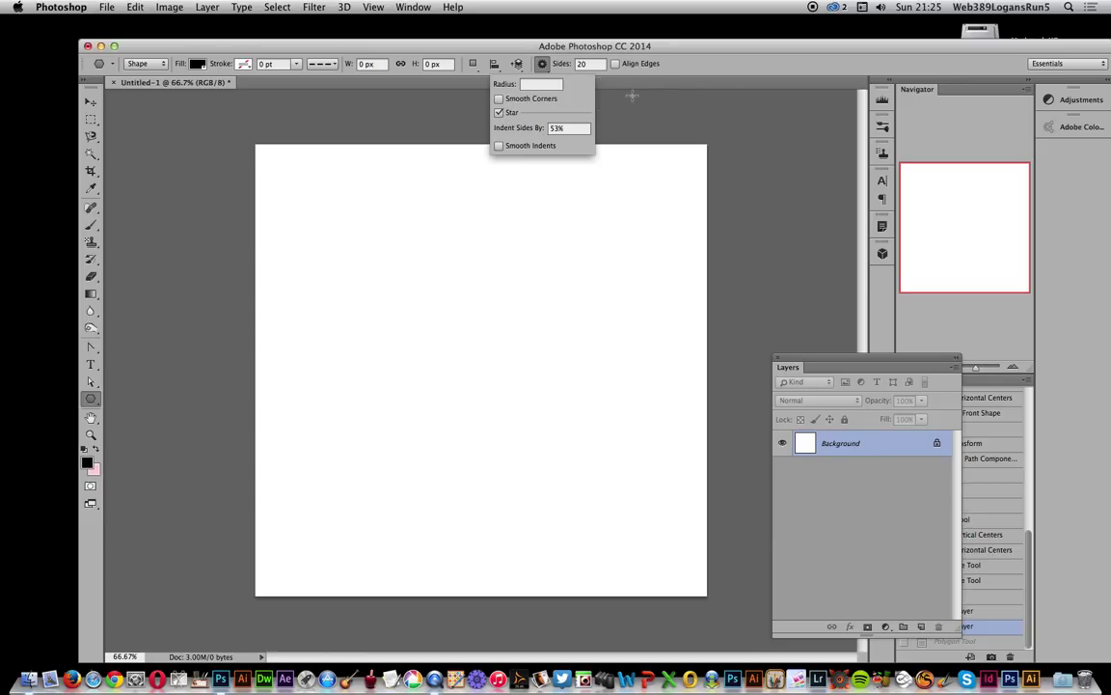
left_click(682, 56)
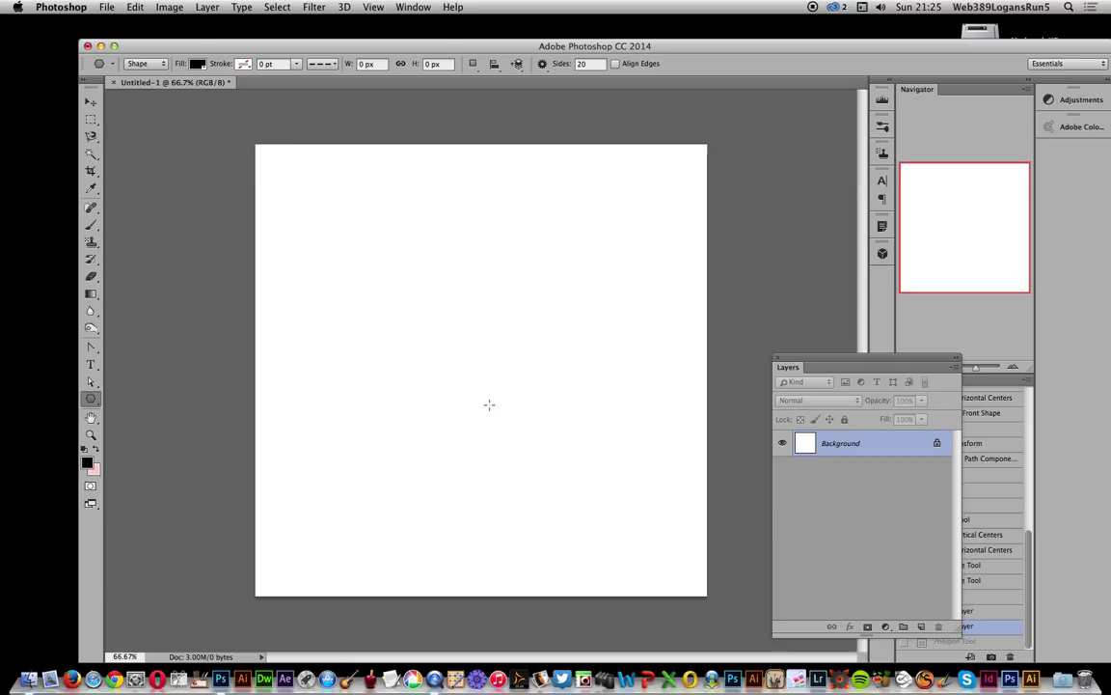
left_click_drag(443, 372, 569, 493)
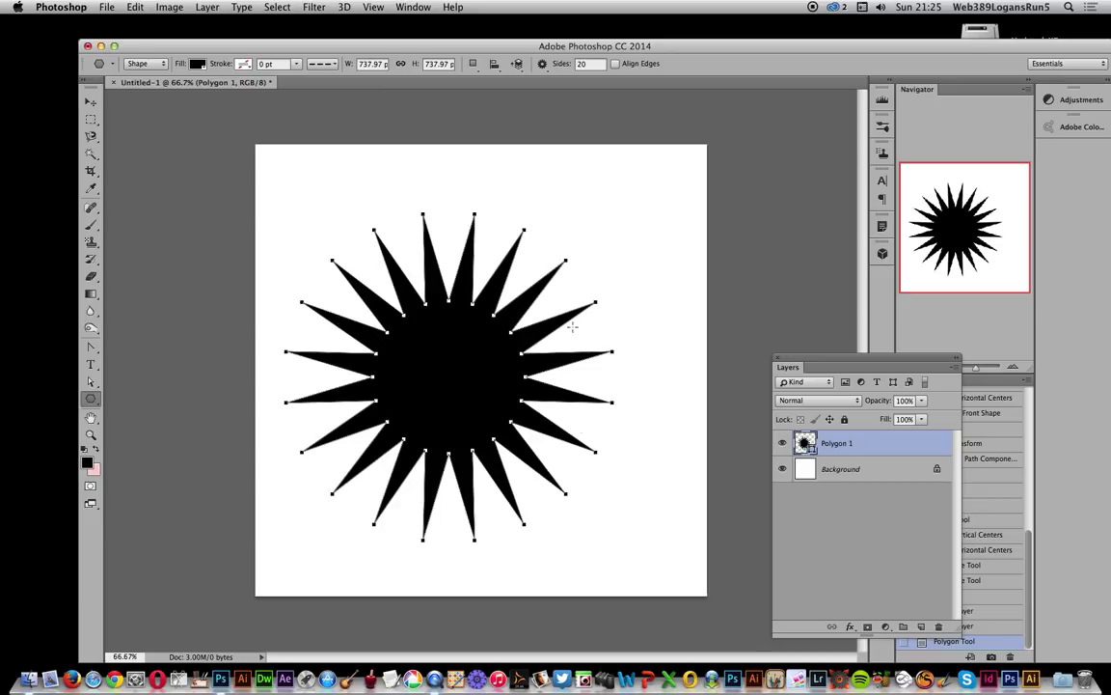
Step: Draw a black circle with the Ellipse Tool over the star's body
right_click(91, 401)
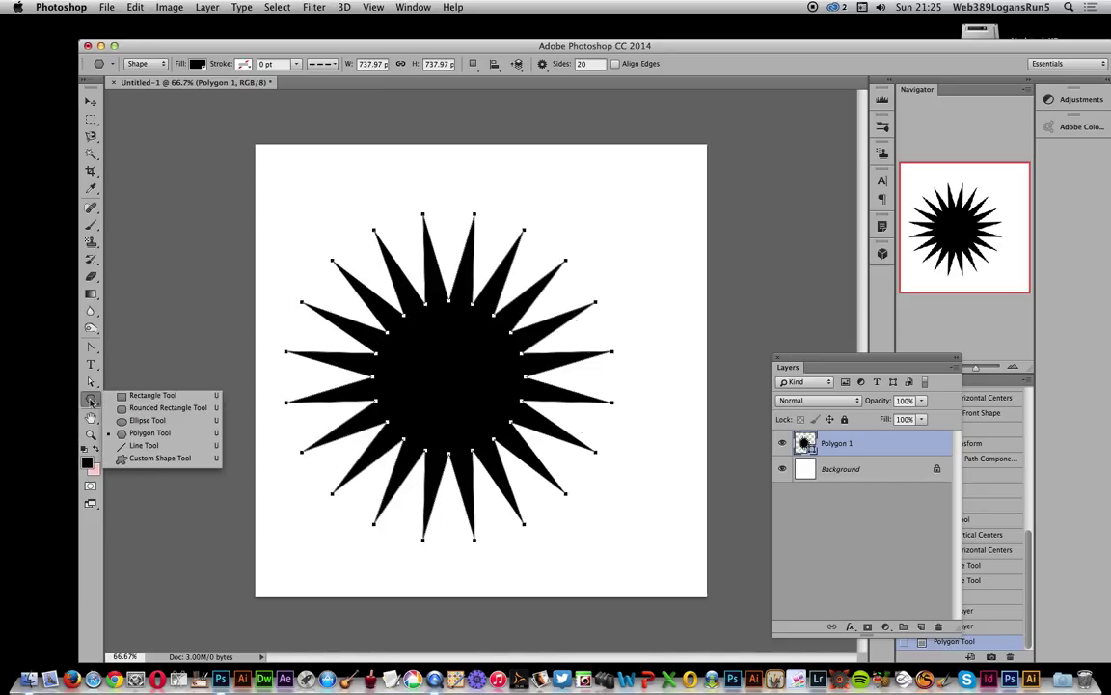
left_click(155, 421)
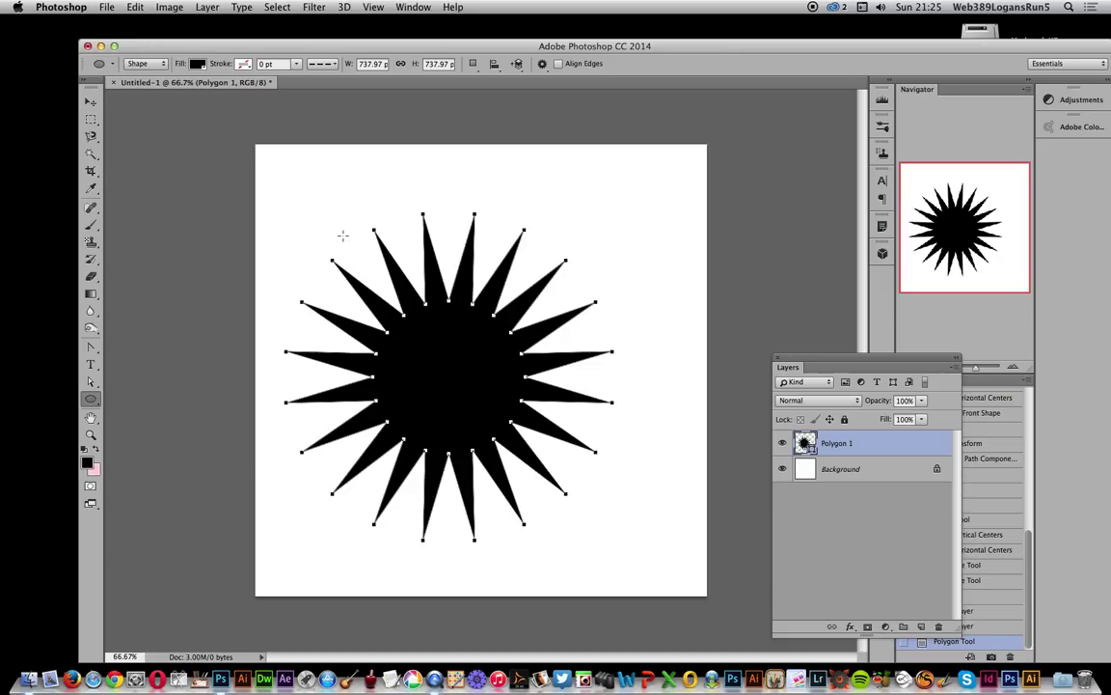
left_click(809, 503)
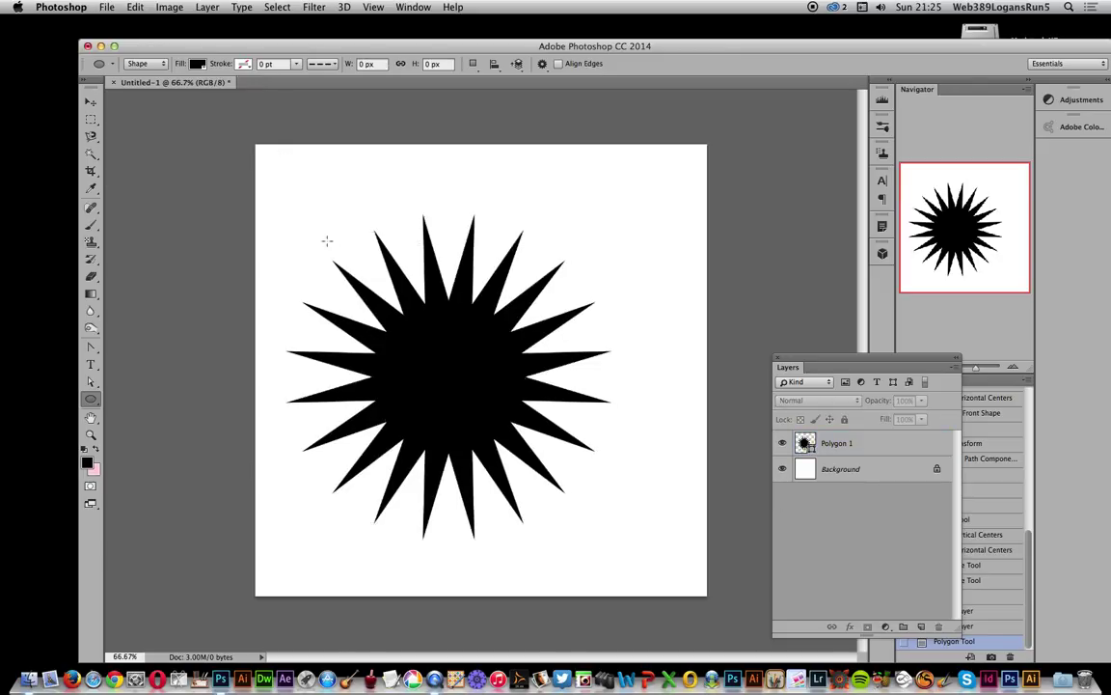
left_click_drag(329, 252, 608, 489)
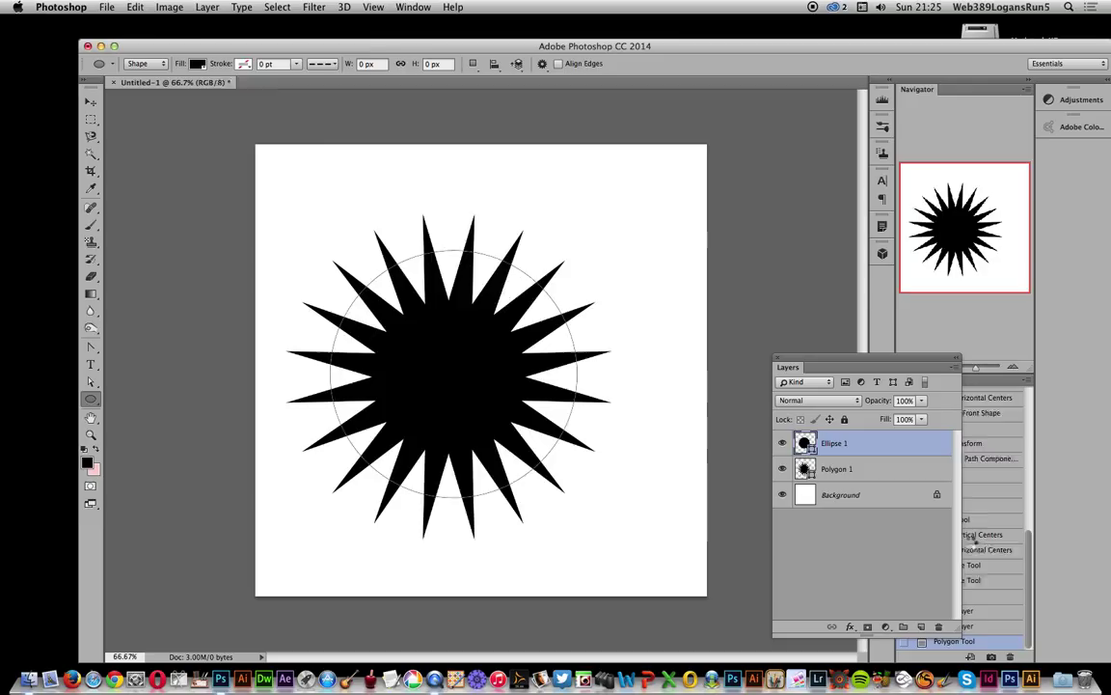
Step: Align the circle and star on their vertical and horizontal centres
key("v")
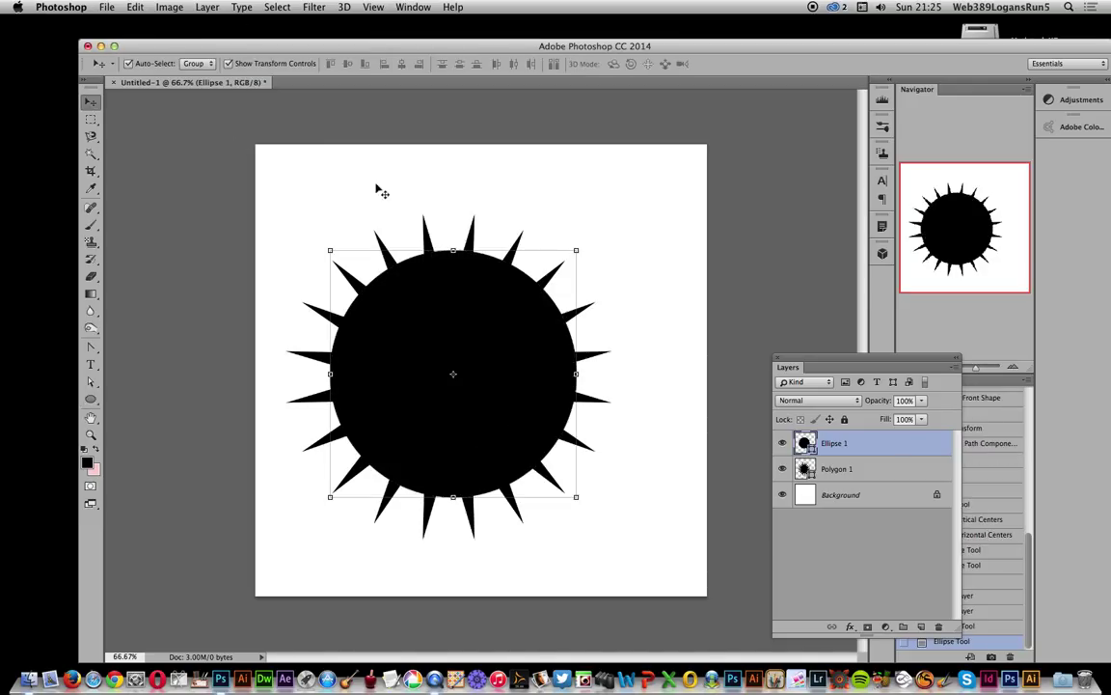
left_click_drag(269, 202, 637, 571)
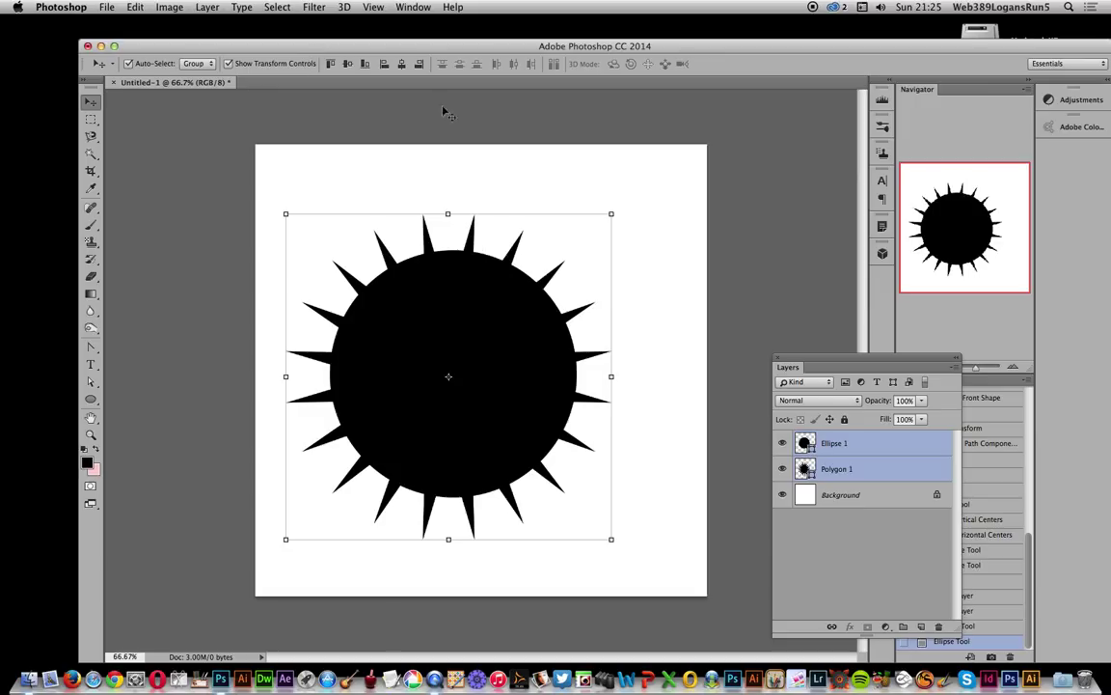
left_click(346, 65)
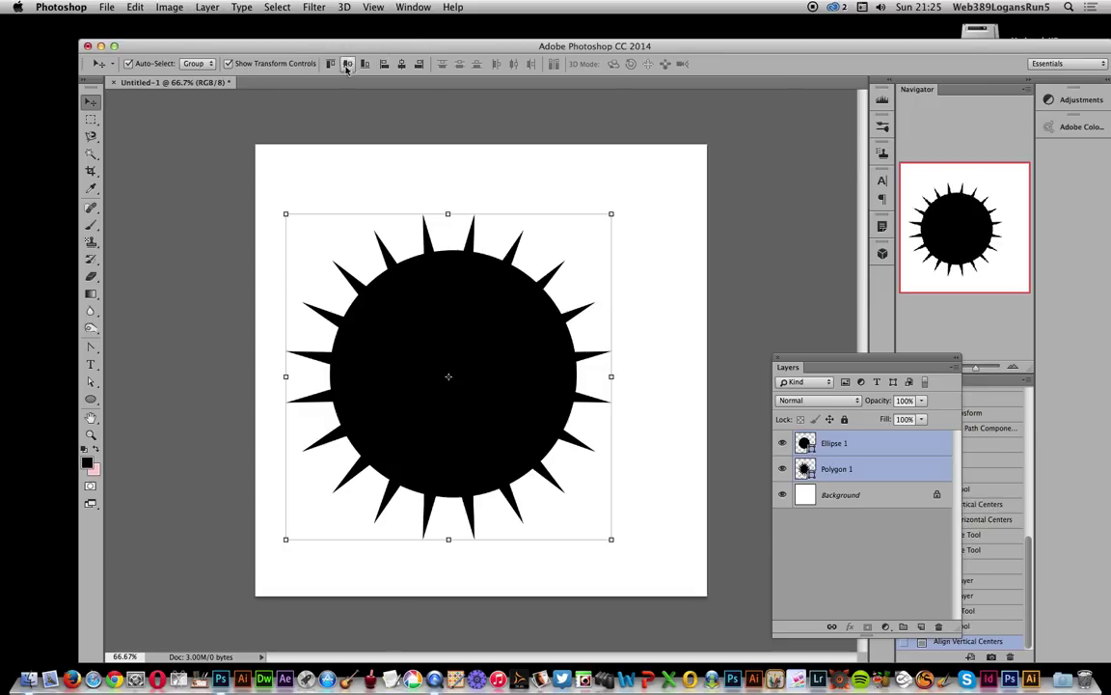
left_click(401, 64)
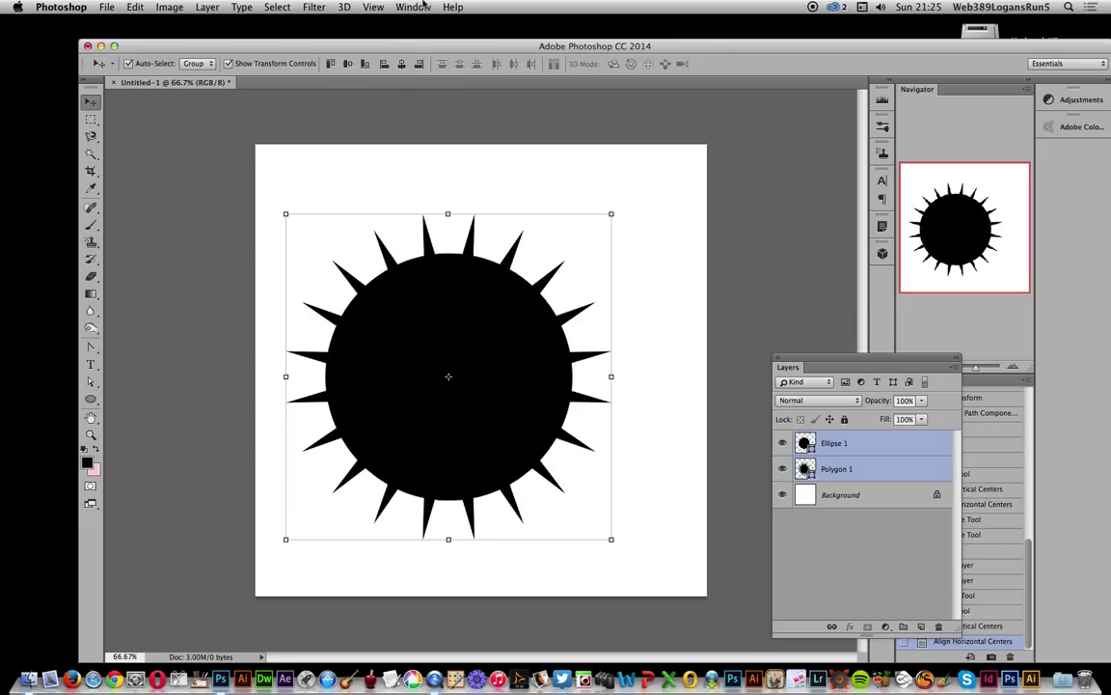
Step: Combine the circle and star with Unite Shapes at Overlap
left_click(208, 7)
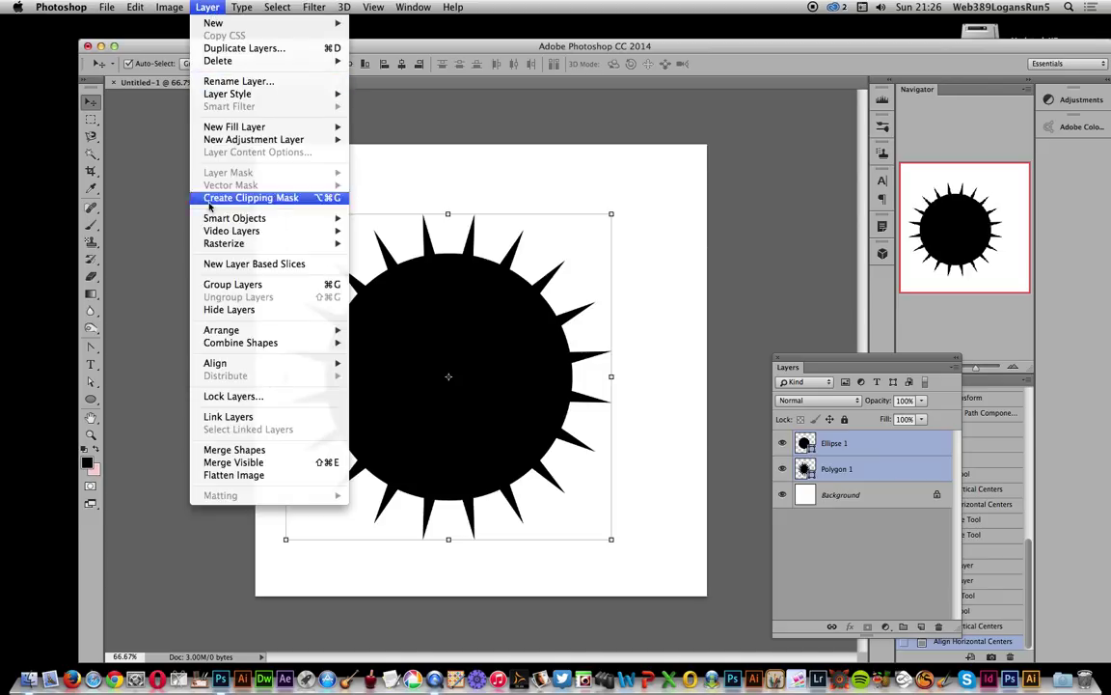
mouse_move(289, 343)
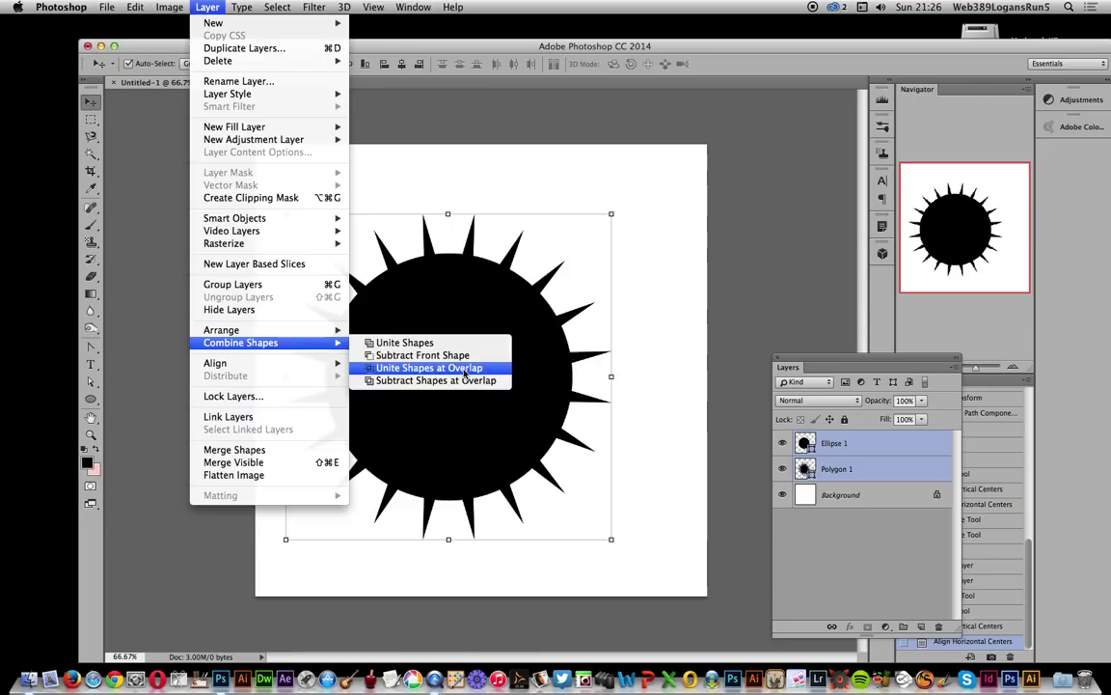
left_click(466, 371)
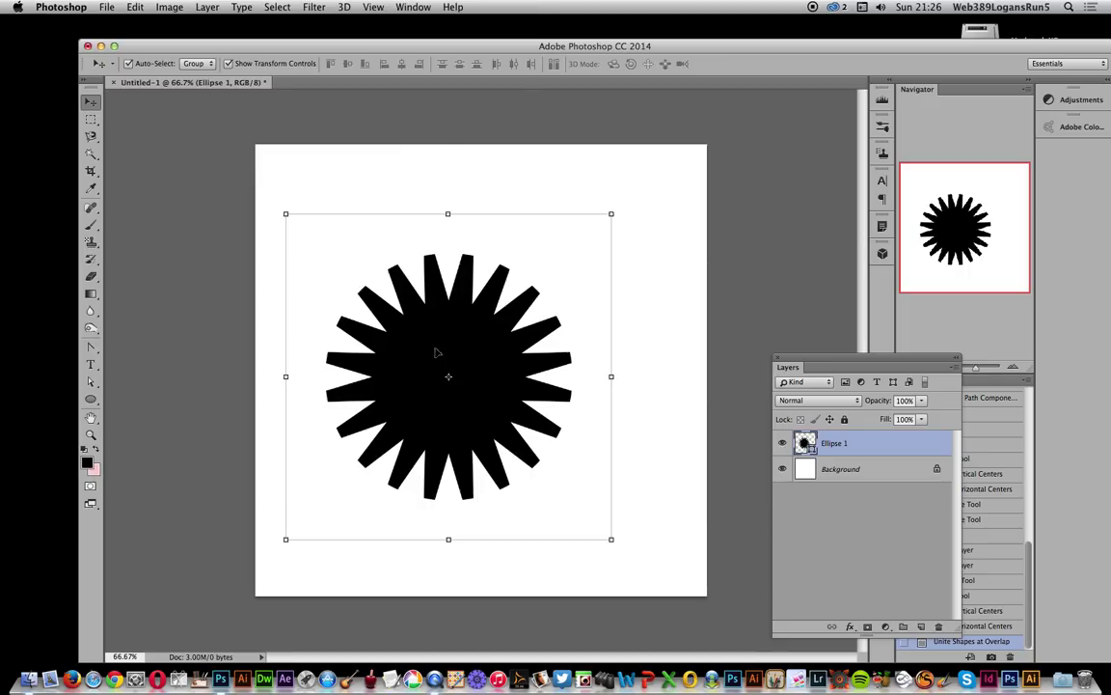
Step: Merge Shape Components so the toothed shape becomes one path, then deselect it
left_click(91, 398)
left_click(474, 64)
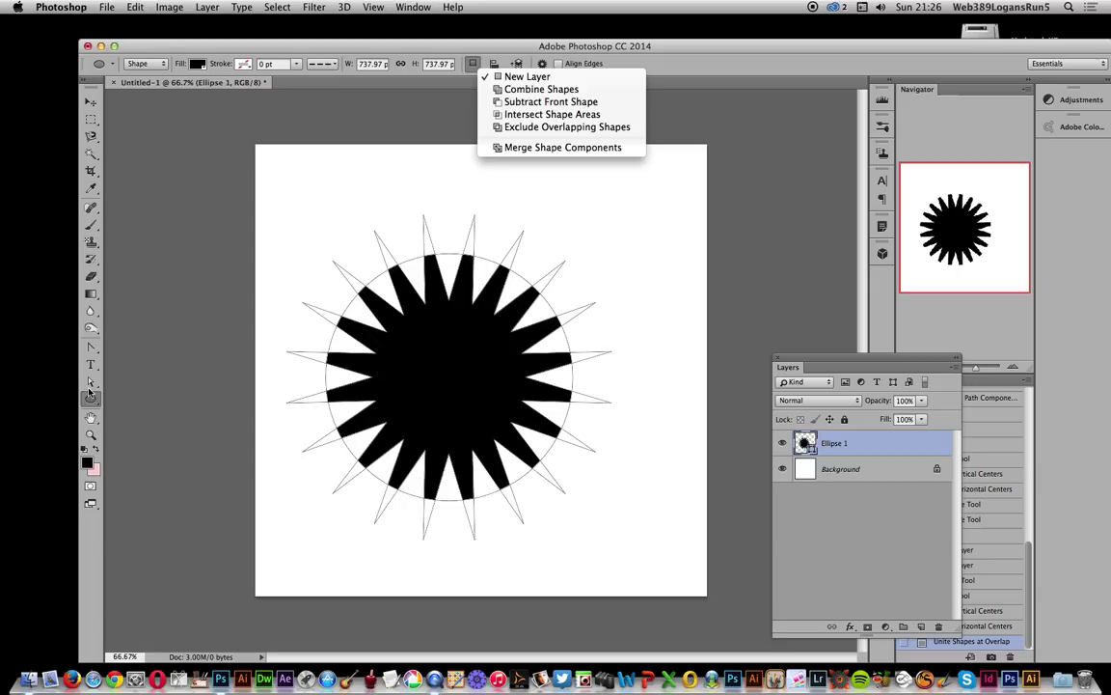
left_click(528, 148)
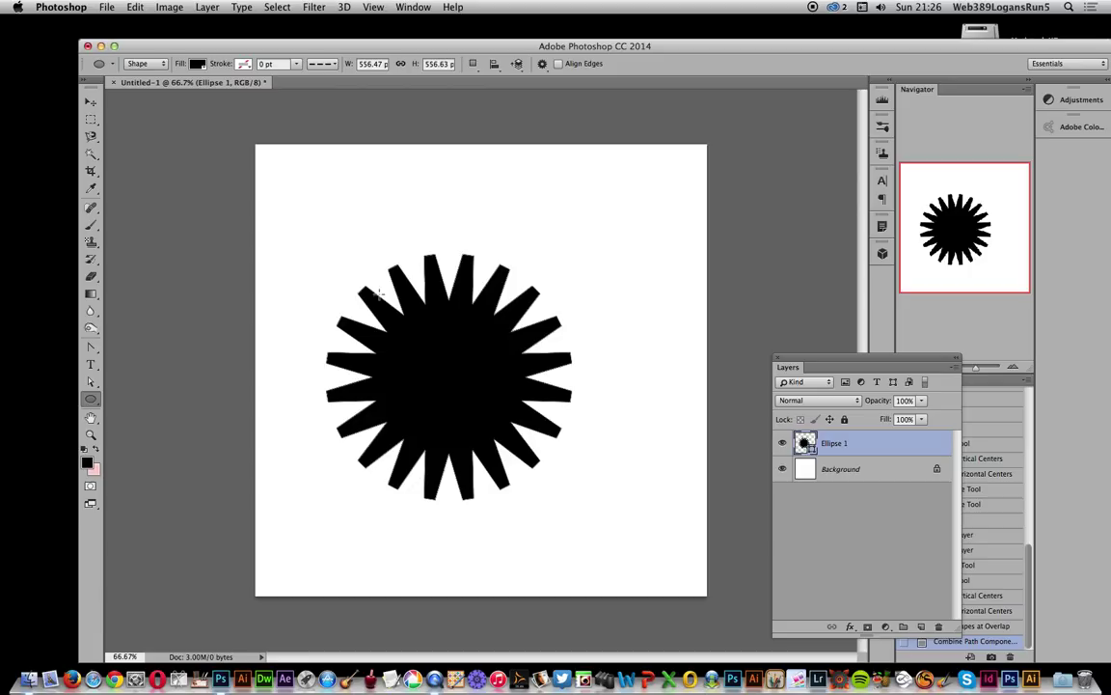
left_click(865, 533)
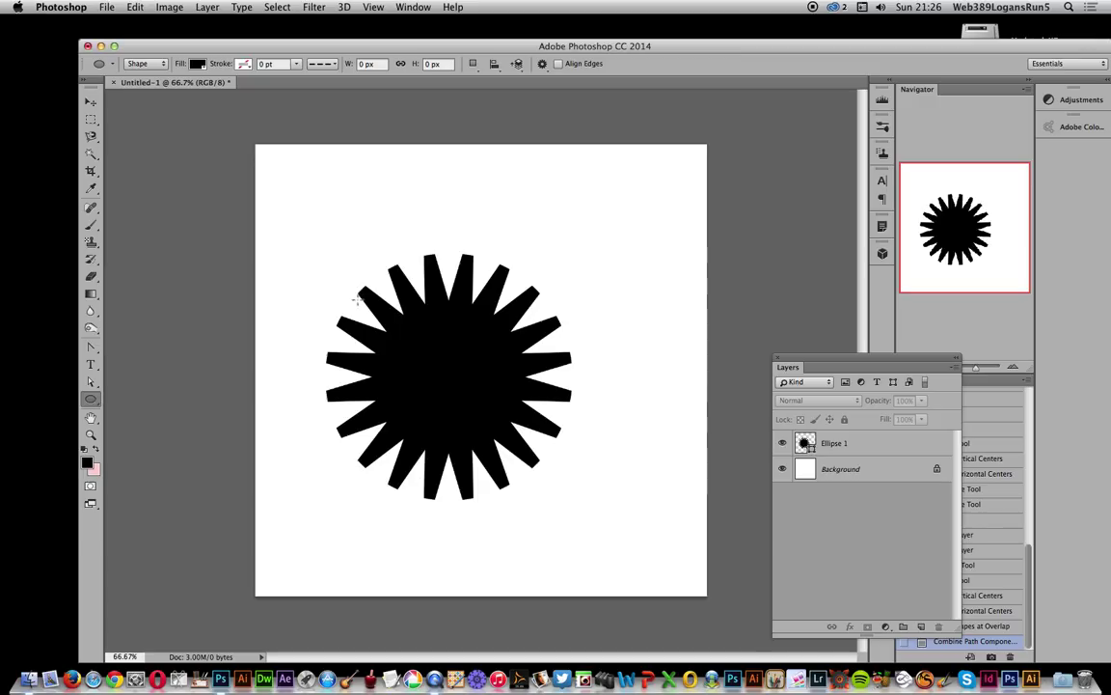
Step: Draw a 414 px circle over the toothed shape, centre-align both, and reselect them together
left_click_drag(356, 299, 541, 483)
key("v")
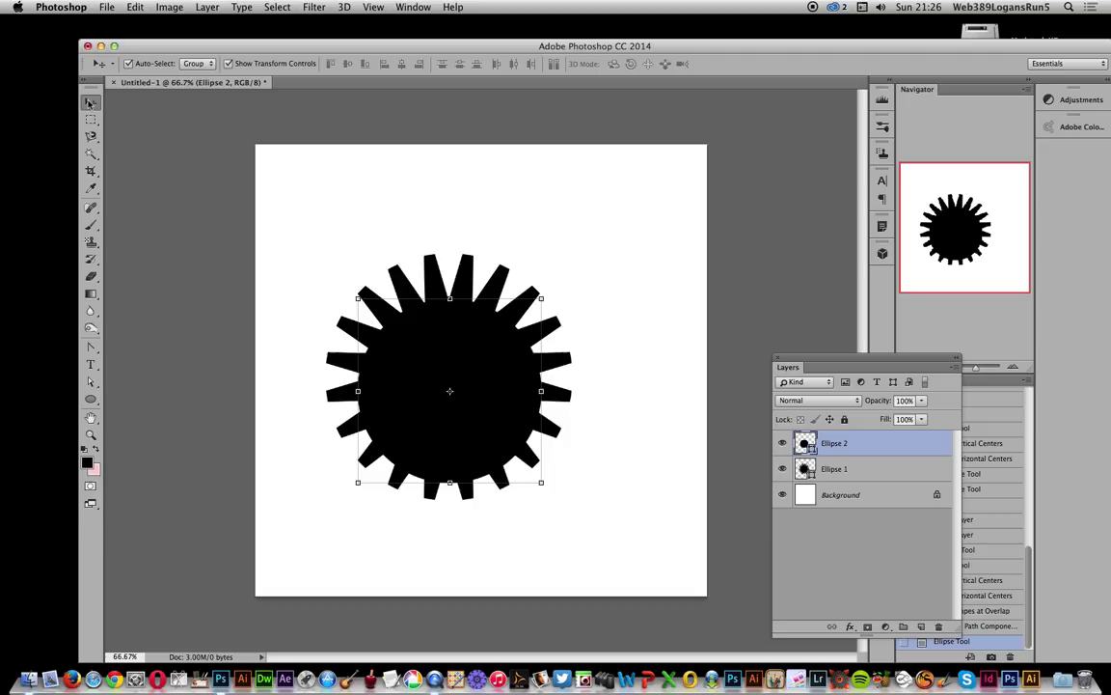
left_click_drag(335, 236, 497, 347)
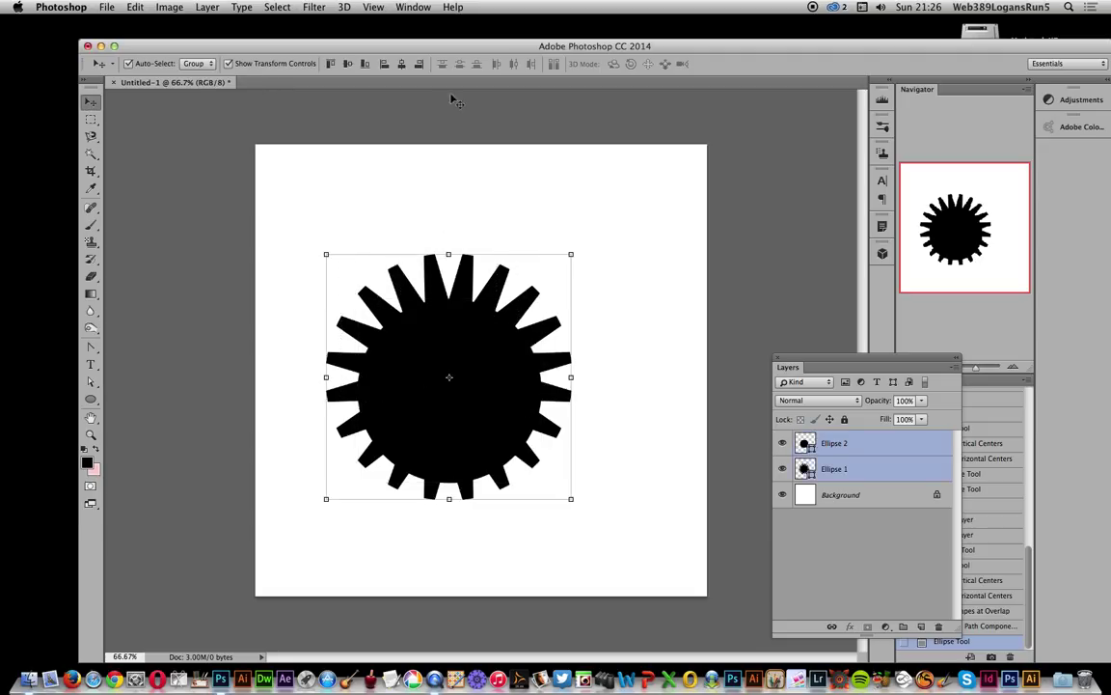
left_click(347, 64)
left_click(402, 63)
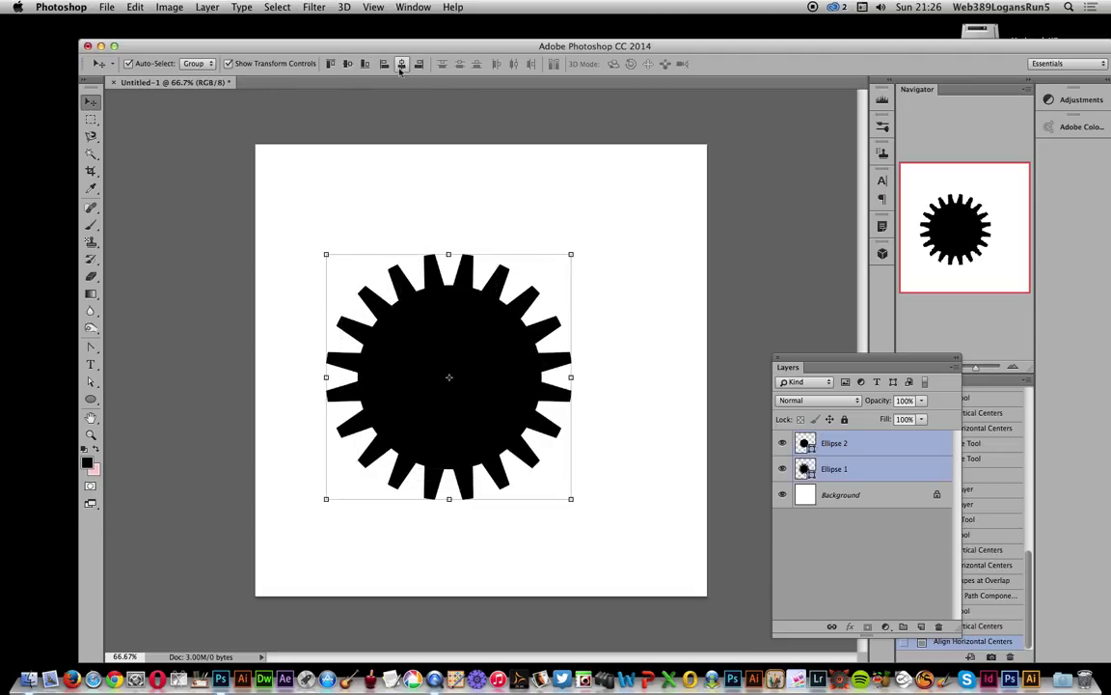
left_click(379, 214)
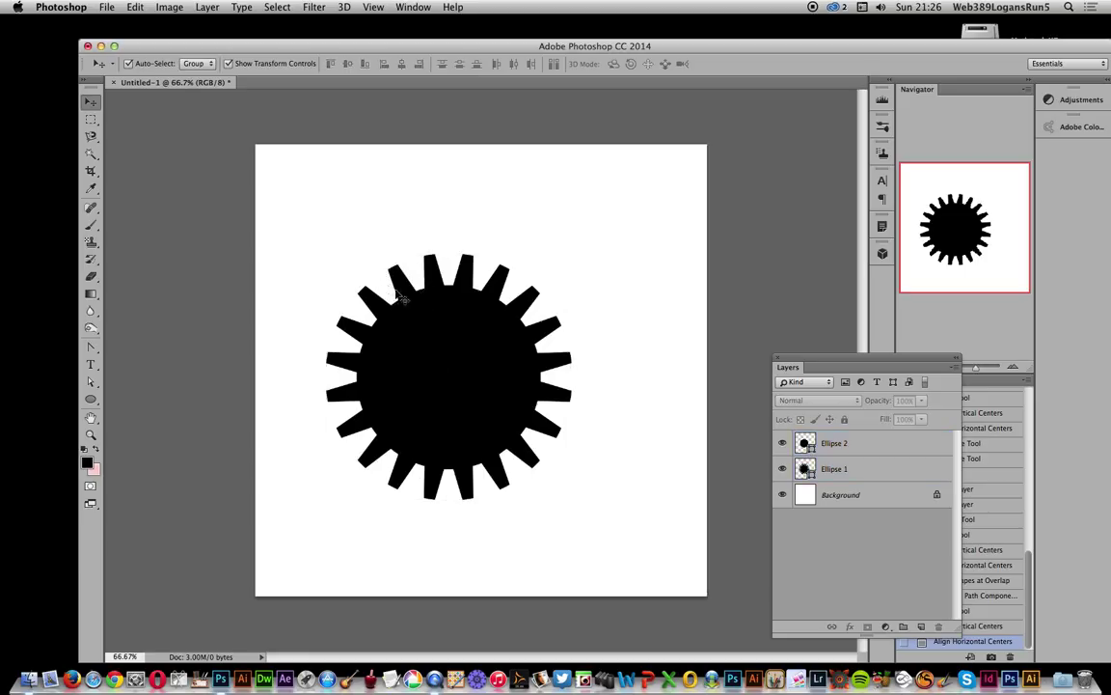
left_click_drag(314, 232, 569, 468)
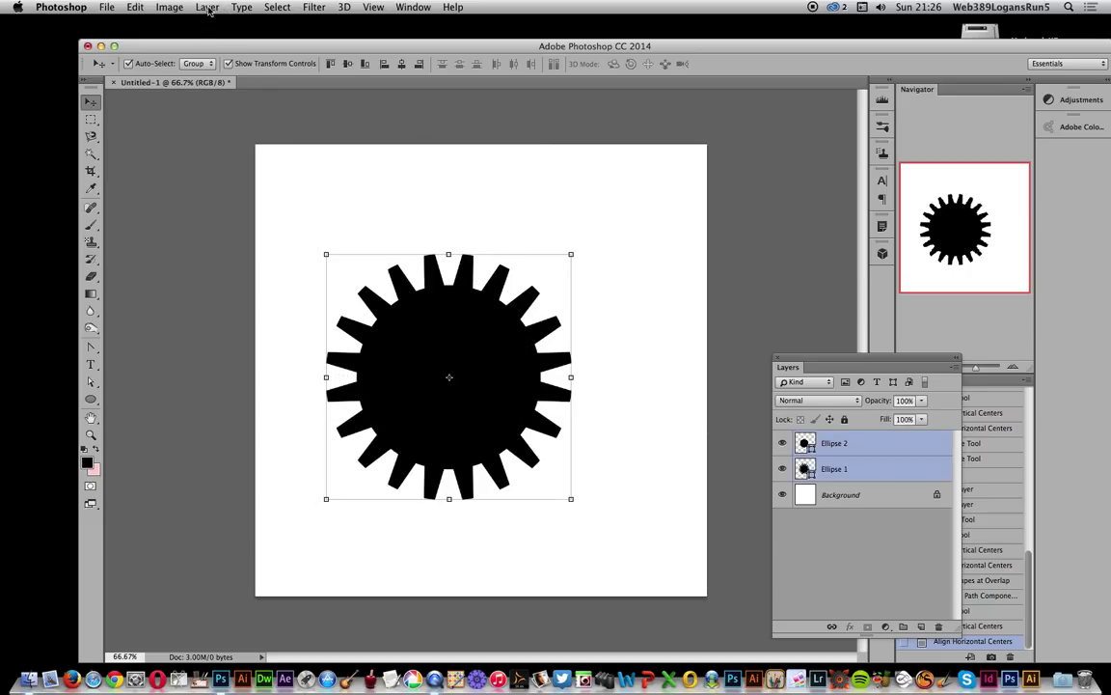
Step: Unite the inner circle with the toothed shape through Combine Shapes
left_click(208, 8)
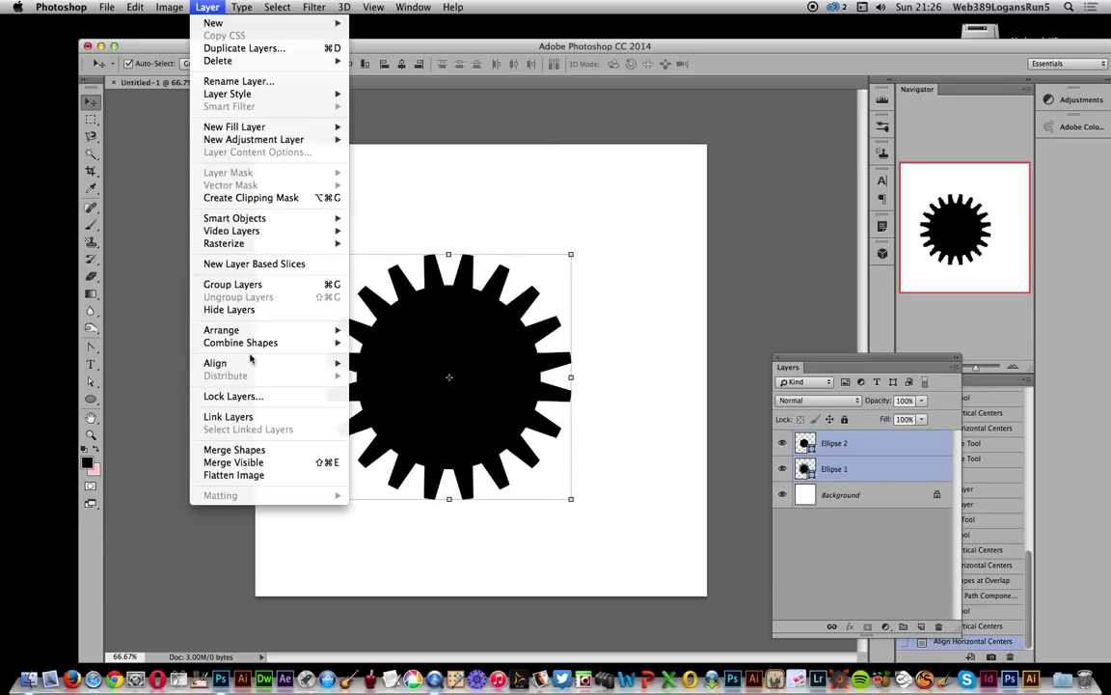
mouse_move(264, 348)
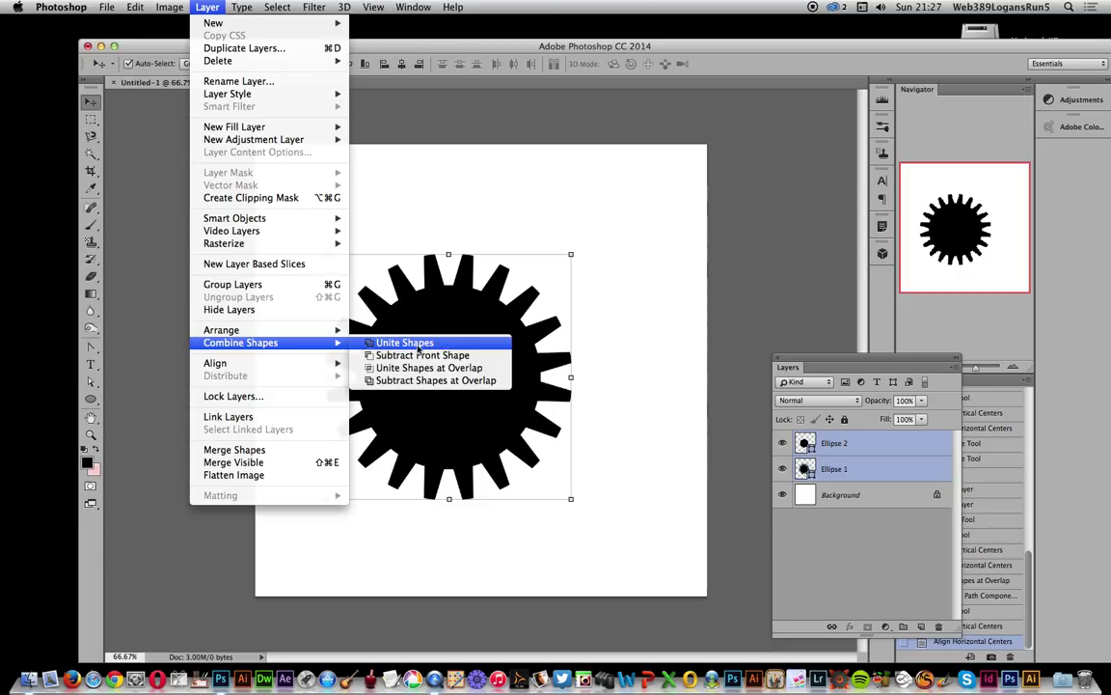
left_click(418, 344)
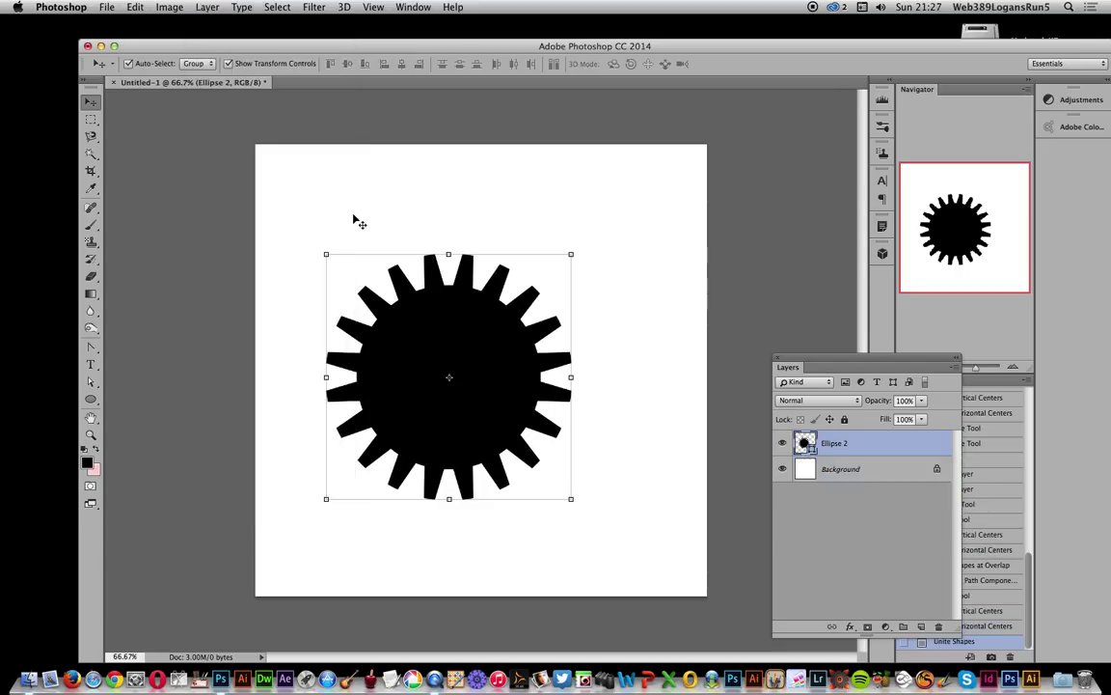
Step: Merge the shape components into one Ellipse 2 shape and move the gear up-left
key("u")
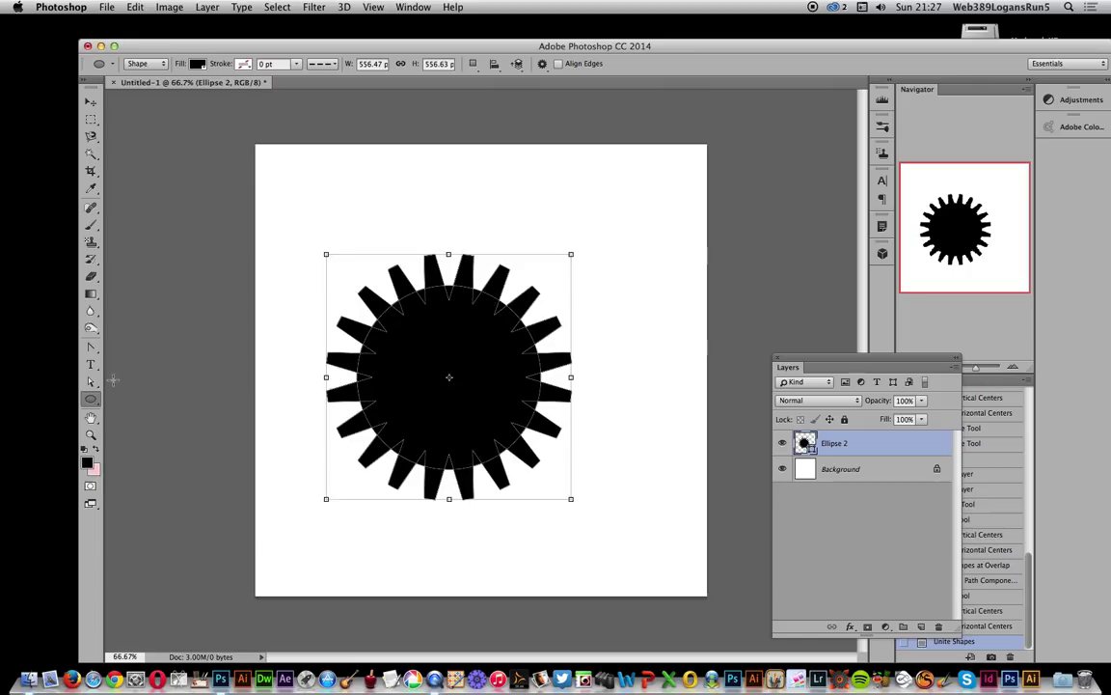
left_click(474, 65)
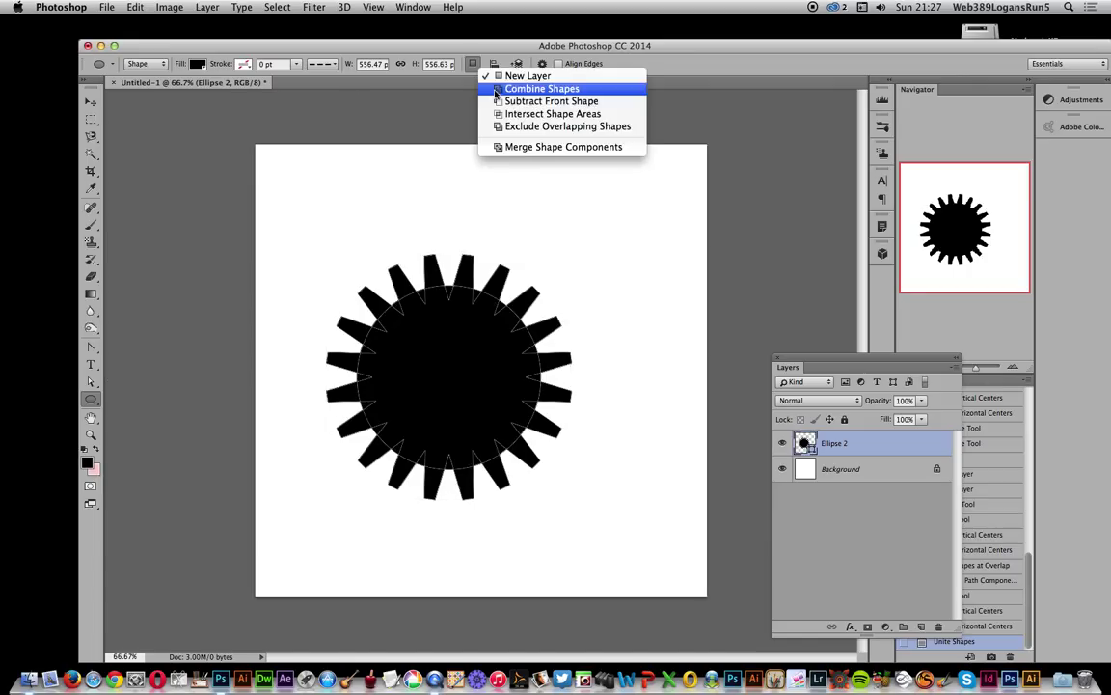
left_click(521, 147)
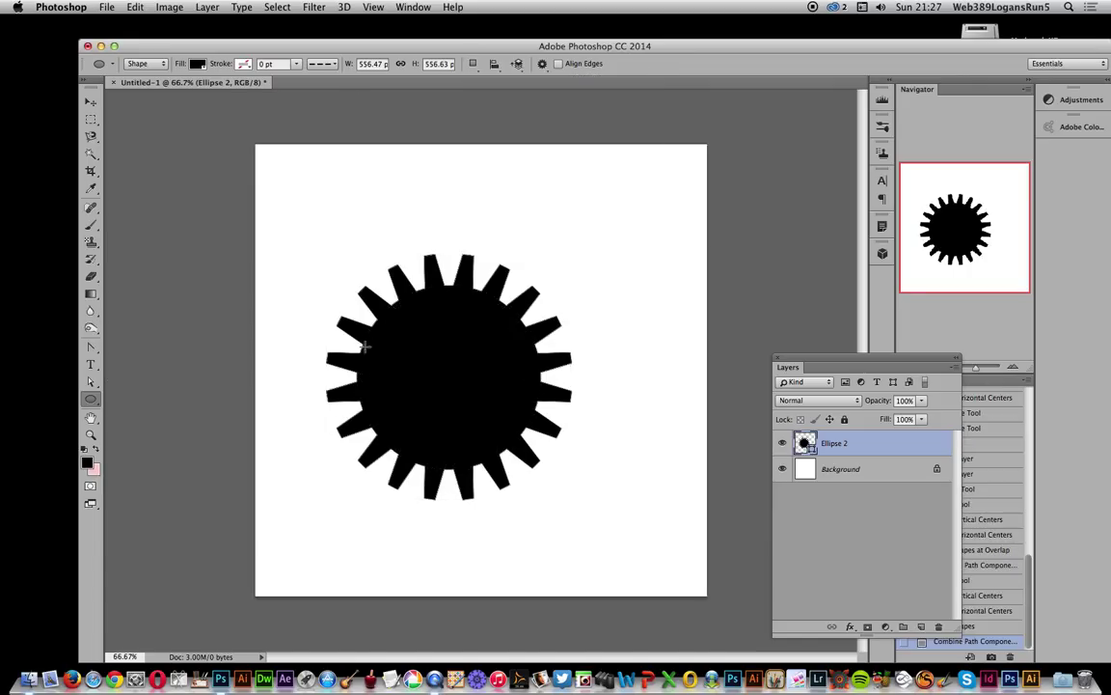
left_click(91, 102)
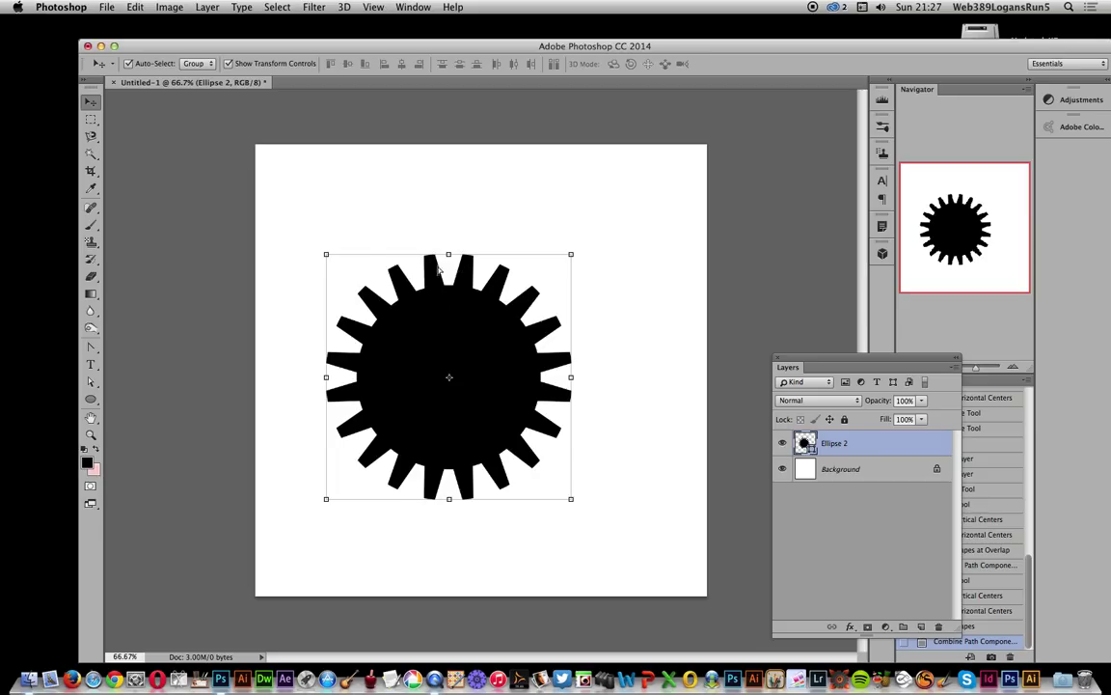
mouse_move(438, 269)
left_mouse_down()
mouse_move(424, 227)
mouse_move(439, 237)
mouse_move(415, 235)
mouse_move(421, 257)
left_mouse_up()
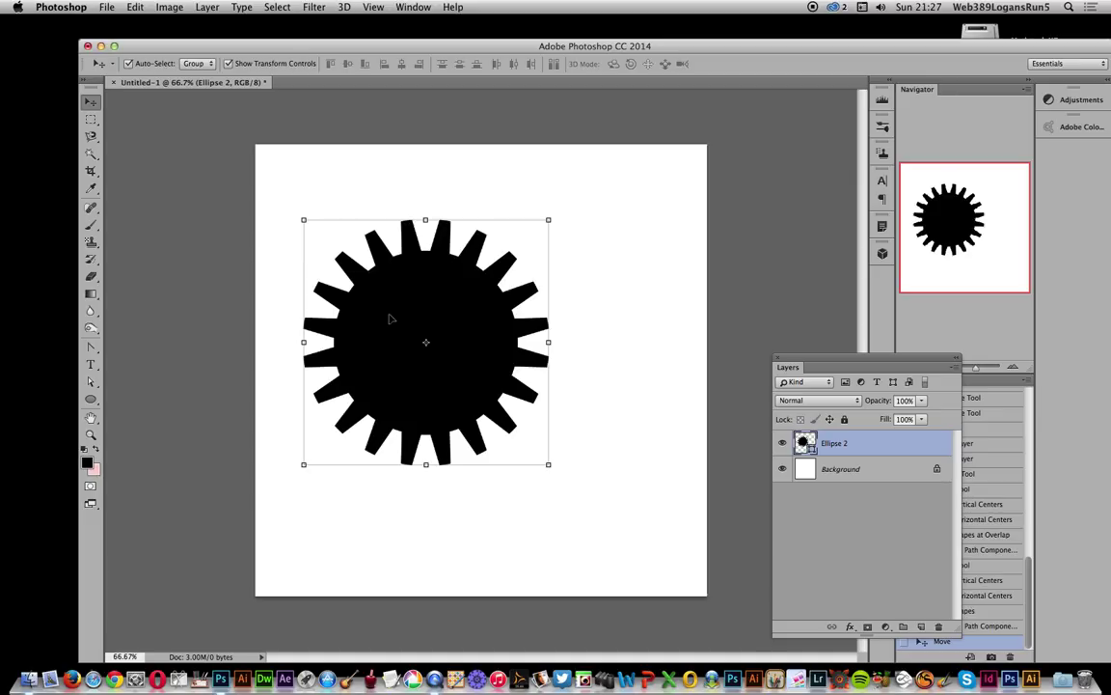
left_click(136, 7)
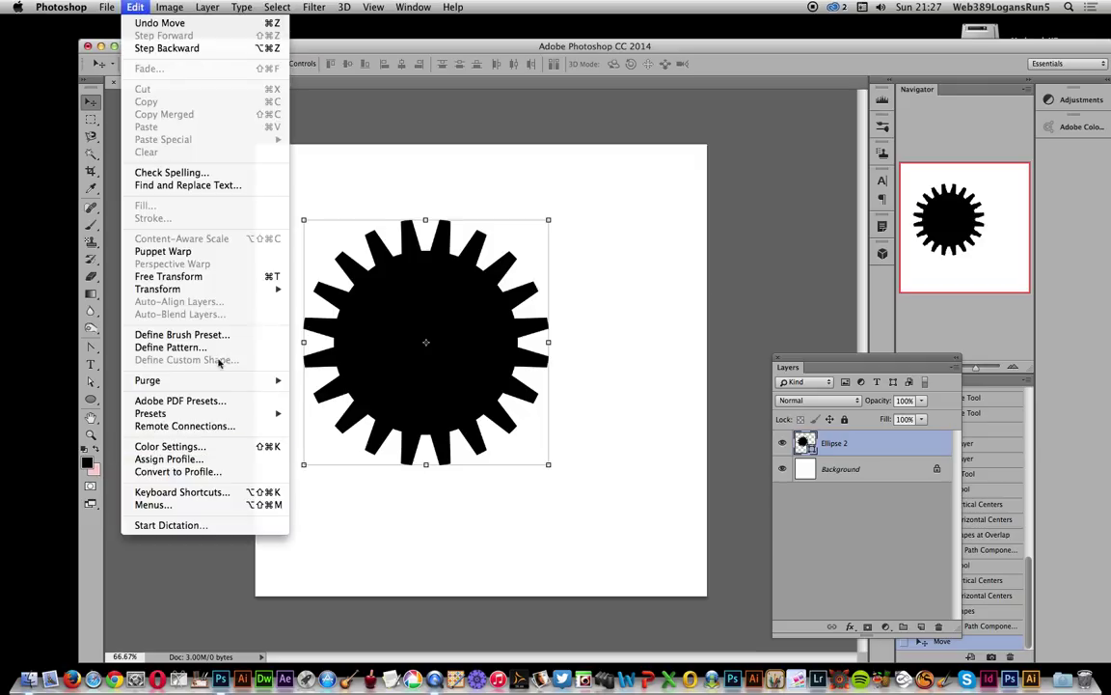
key("Escape")
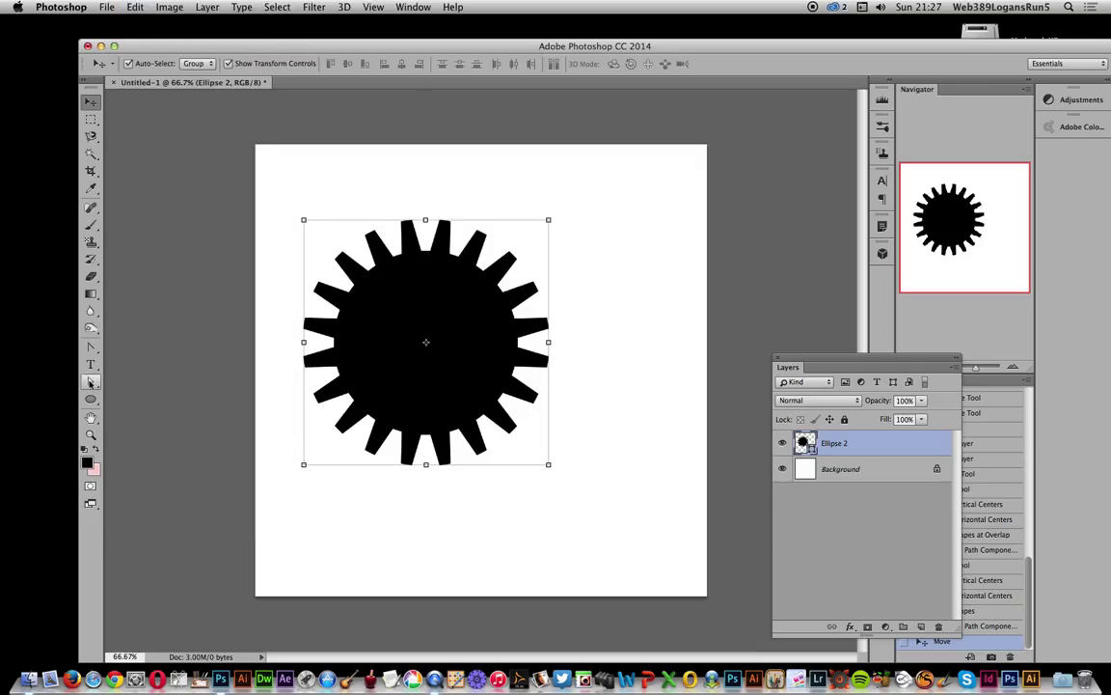
left_click(91, 381)
left_click_drag(268, 188, 632, 503)
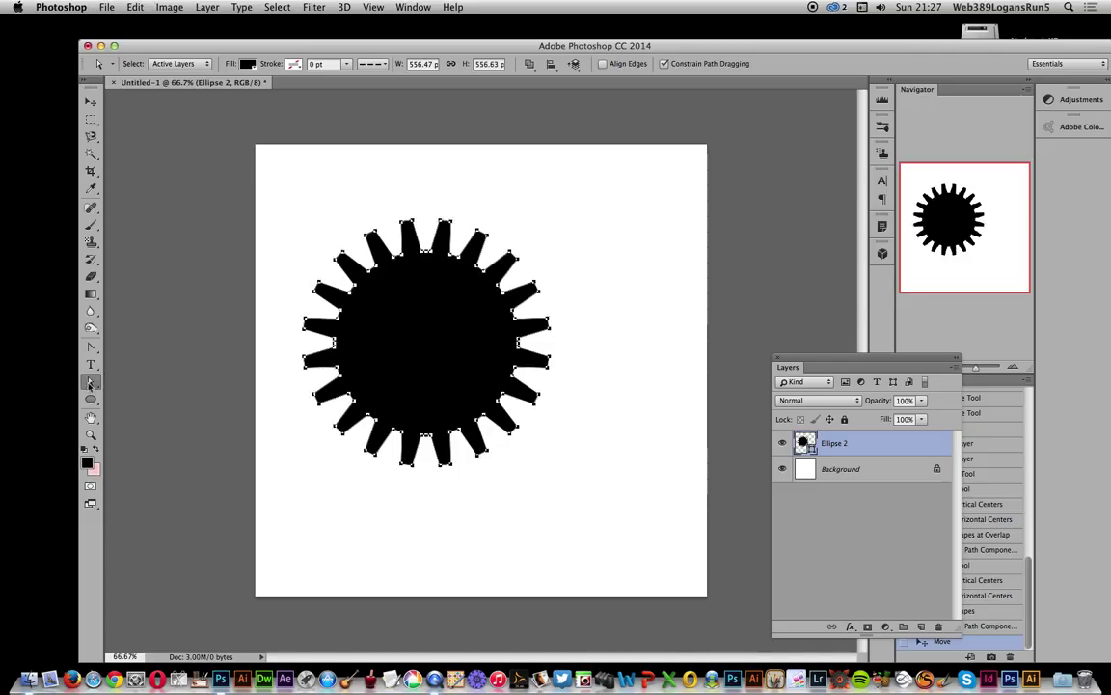
left_click(135, 7)
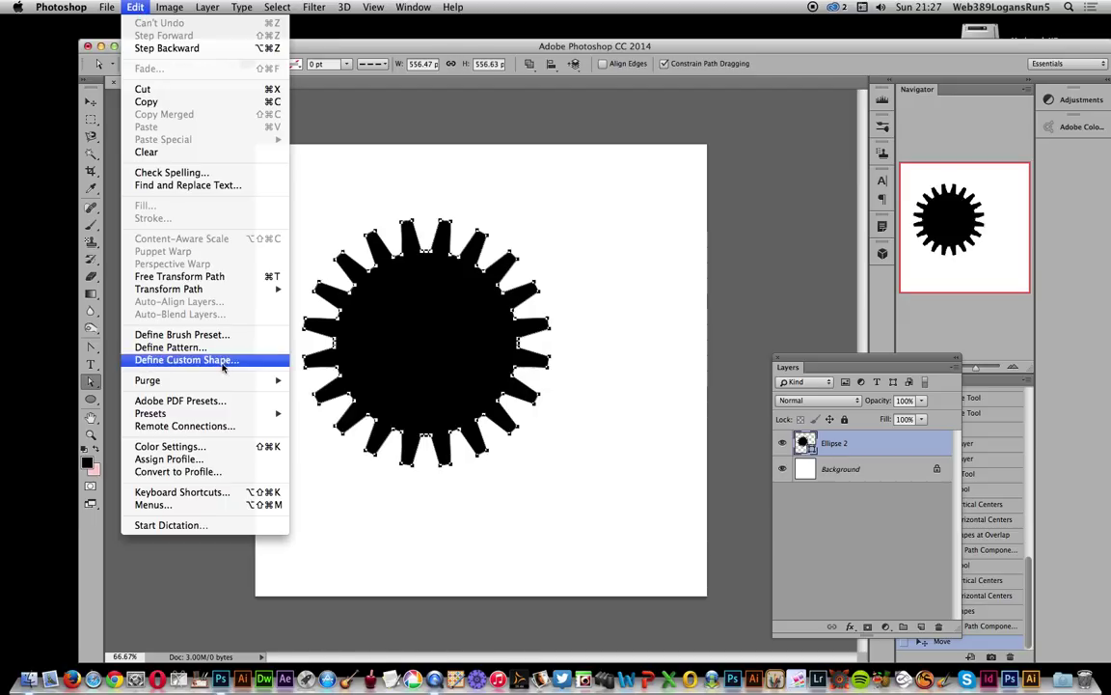
left_click(352, 384)
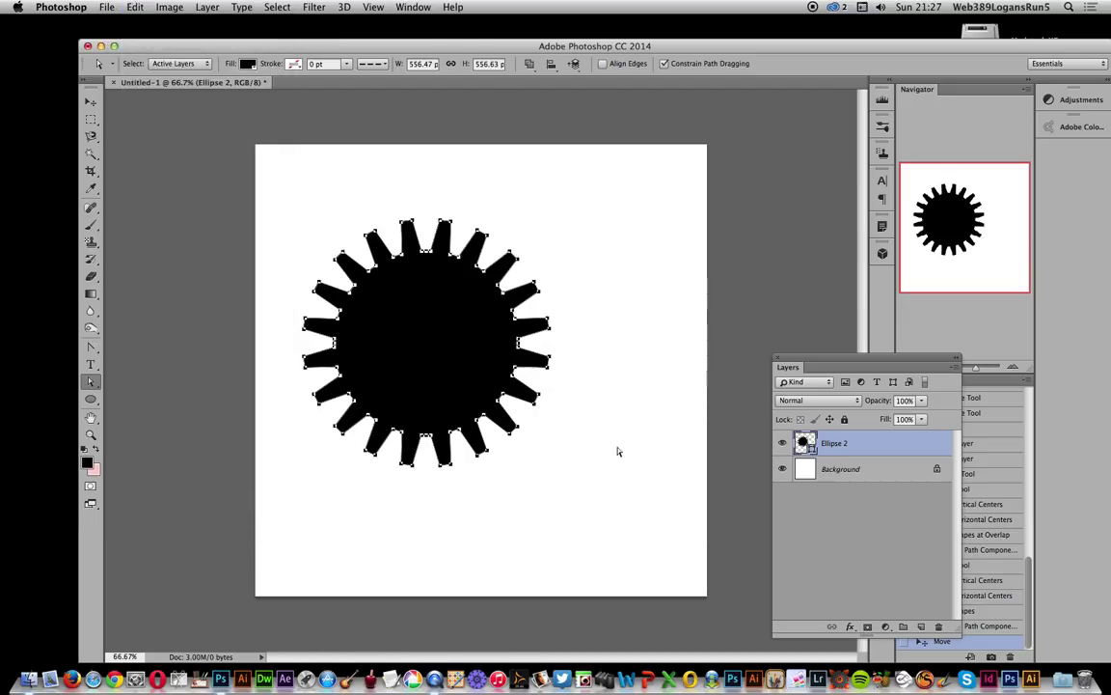
left_click(862, 499)
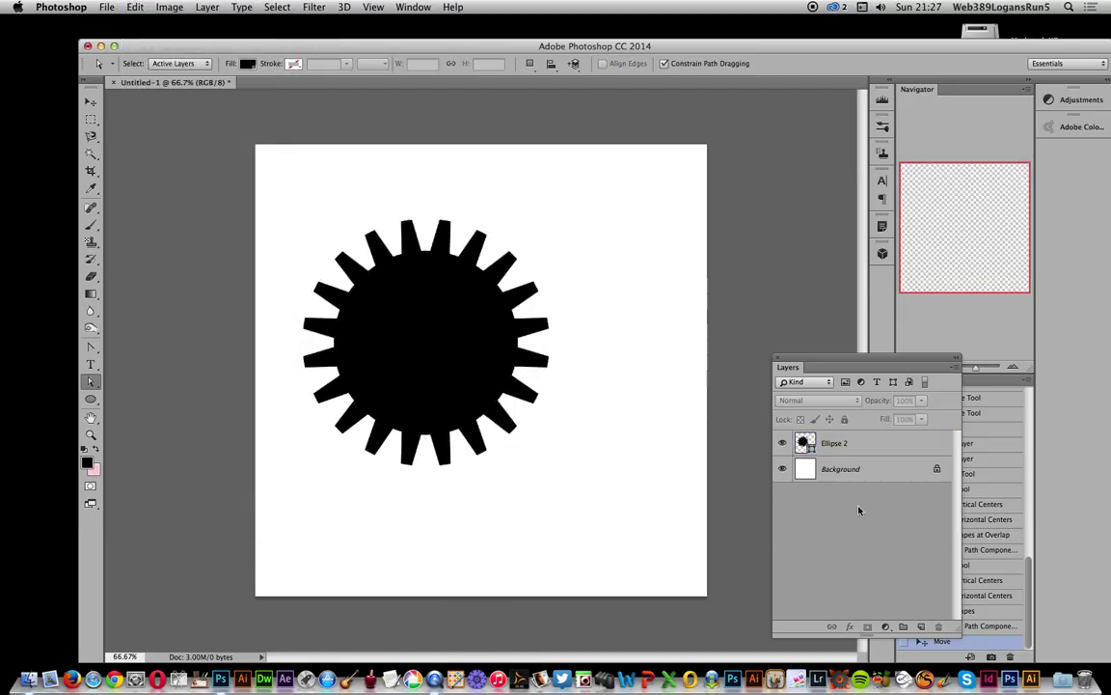
Step: Draw a circle over the gear's centre and align it centred with the gear
left_click(91, 399)
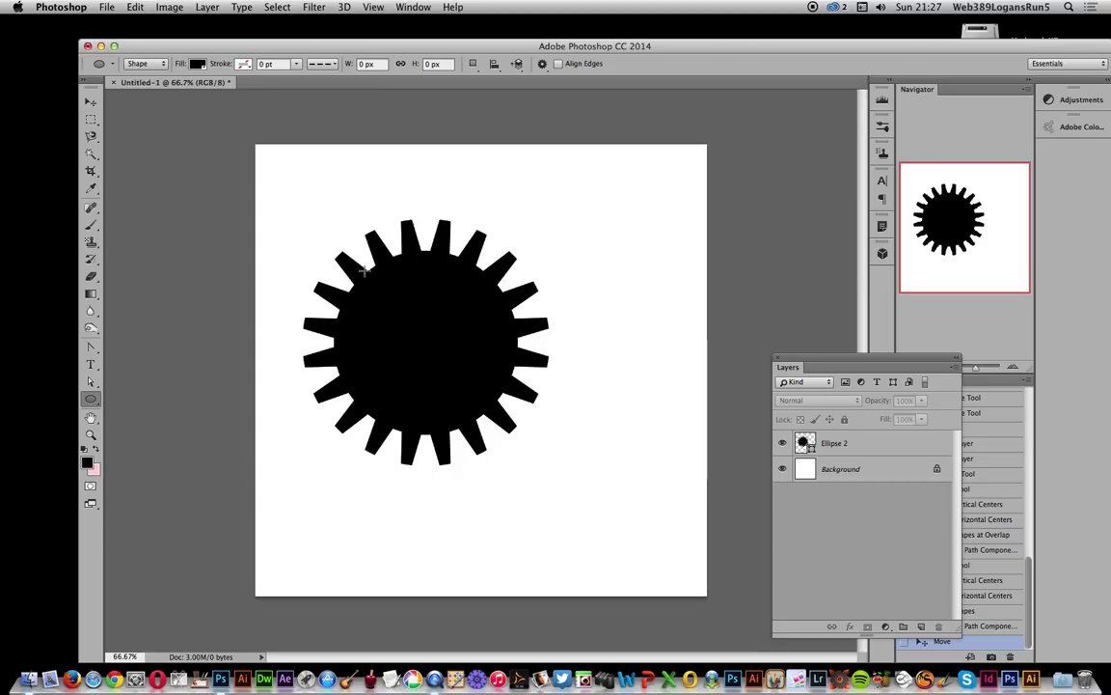
left_click_drag(351, 271, 494, 394)
left_click(90, 102)
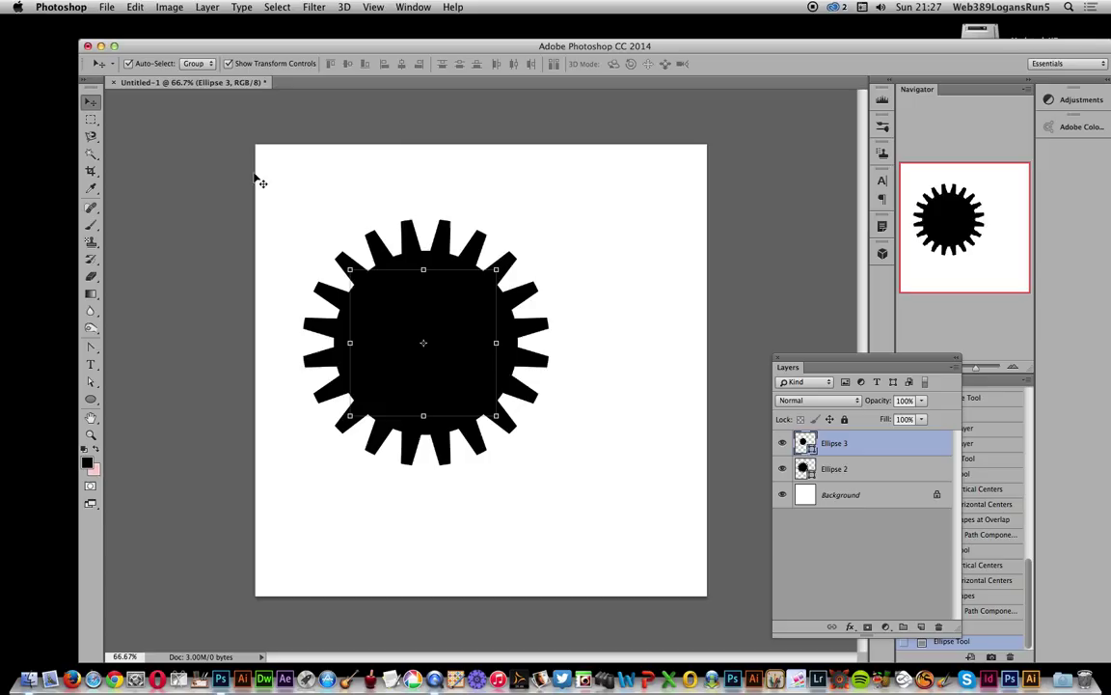
left_click_drag(317, 191, 414, 328)
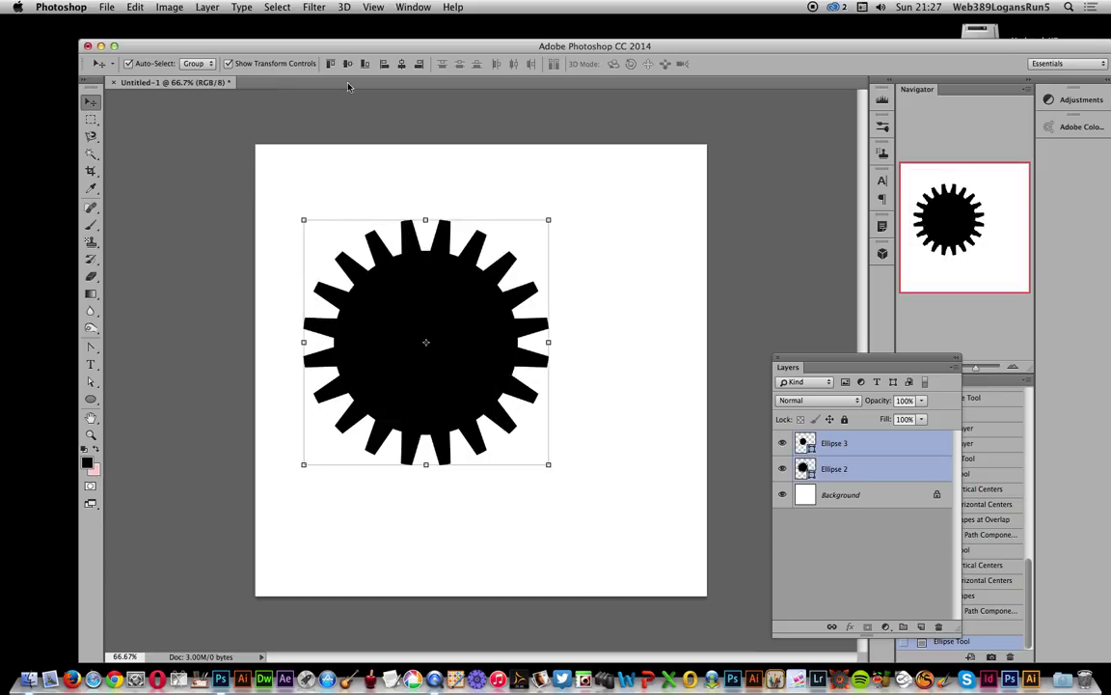
left_click(402, 64)
left_click(401, 63)
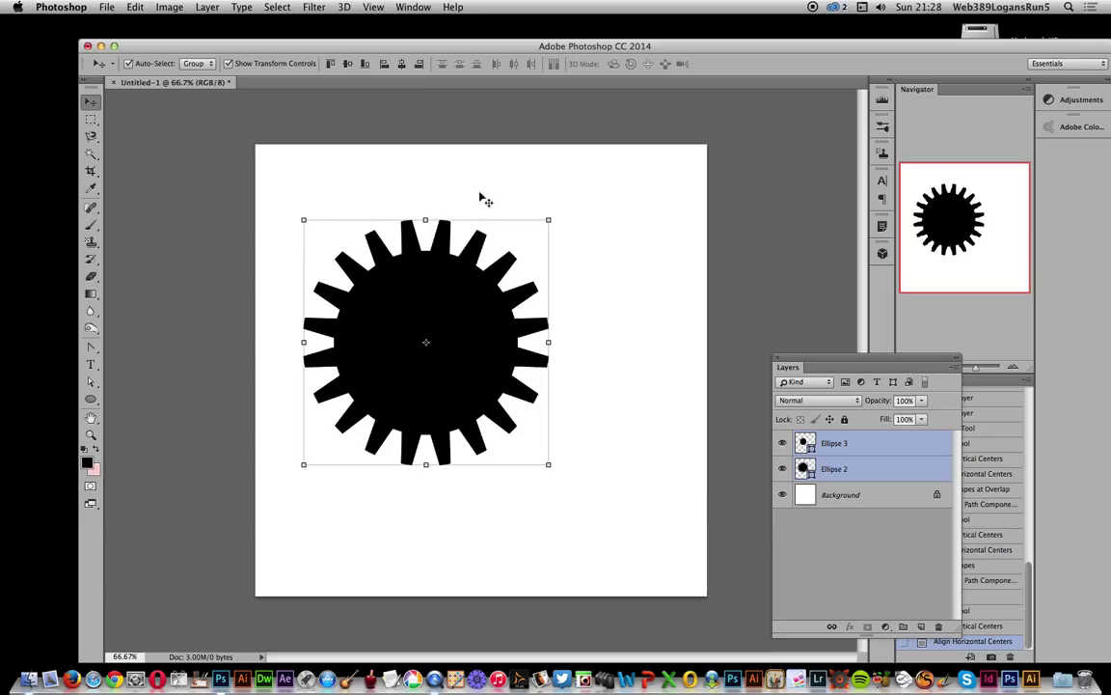
Step: Subtract the front circle from the gear to hollow out its hub
left_click(208, 7)
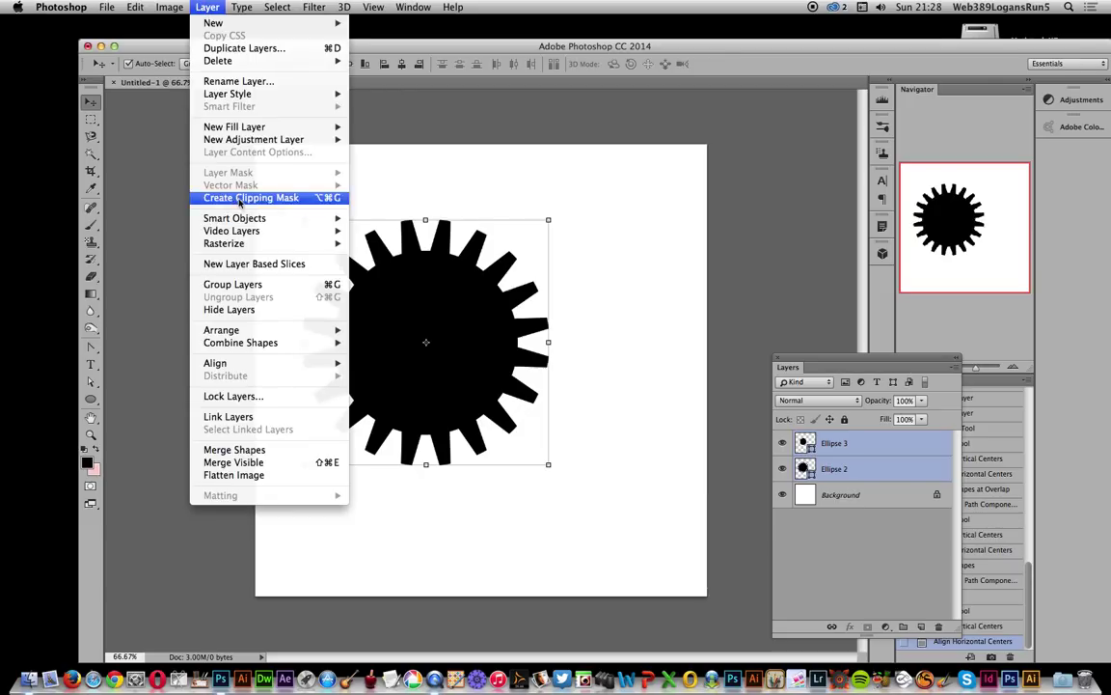
mouse_move(283, 348)
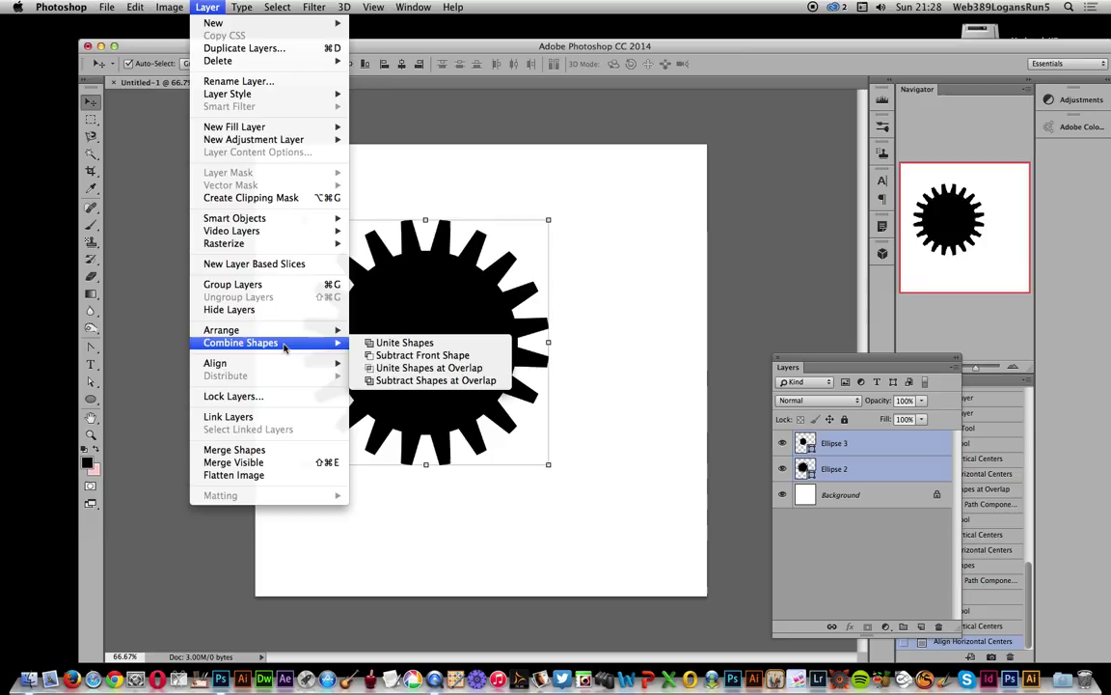
left_click(429, 356)
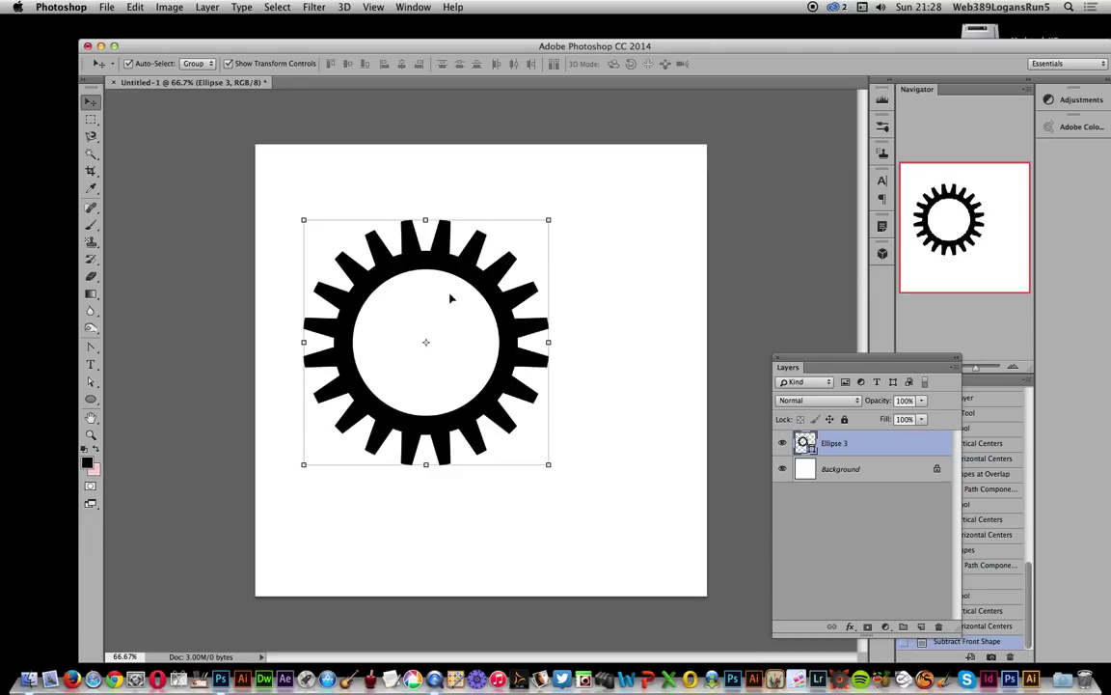
Step: Draw a tall thin black rectangle bar beside the gear and Alt-drag a duplicate
left_click(92, 398)
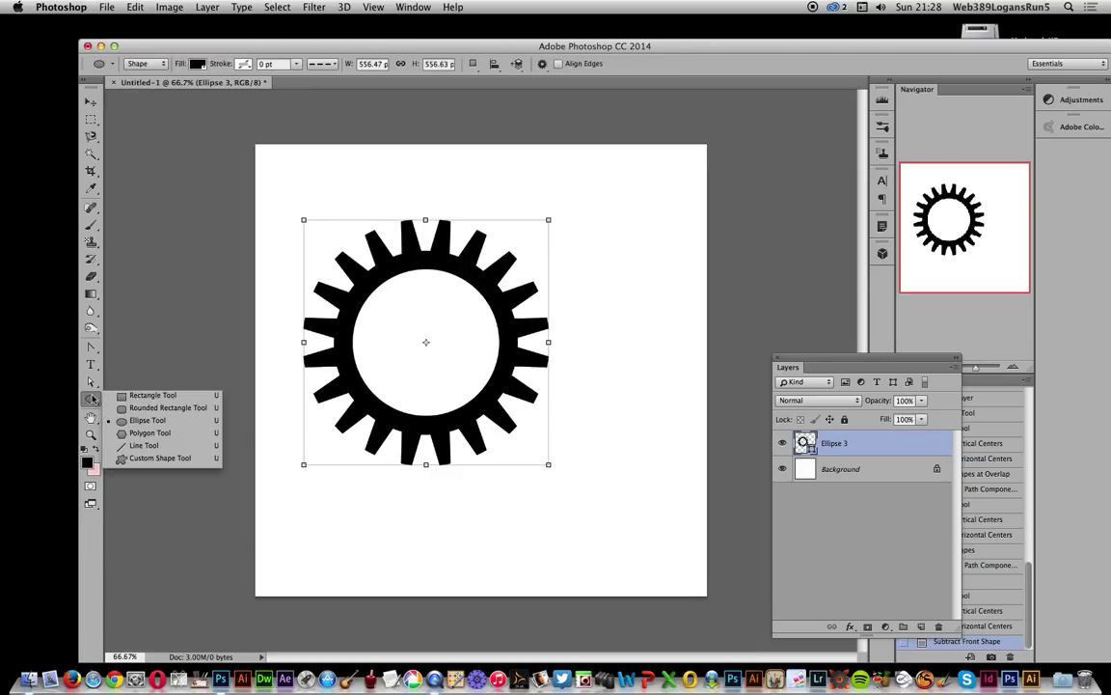
left_click(155, 395)
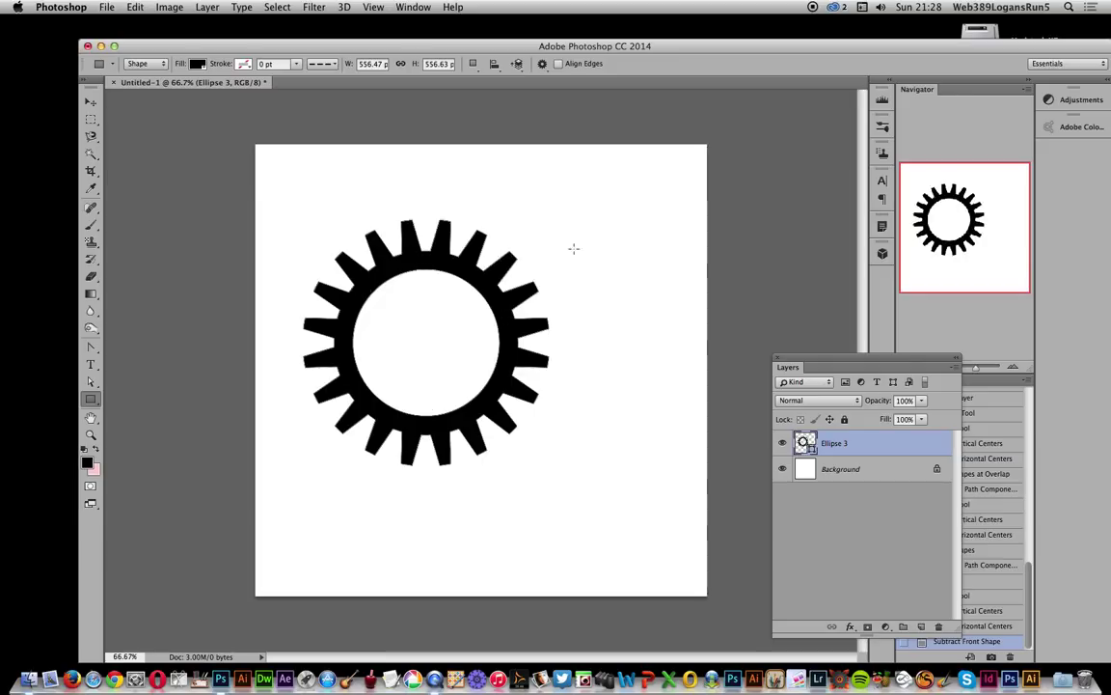
left_click_drag(574, 231, 584, 401)
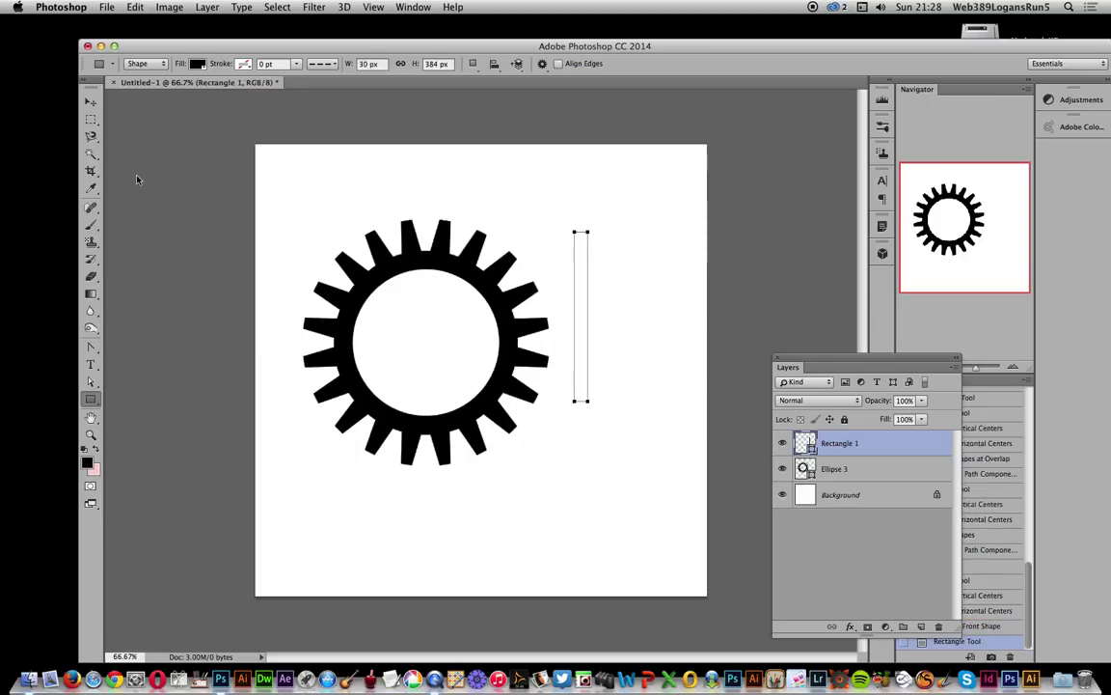
left_click(89, 101)
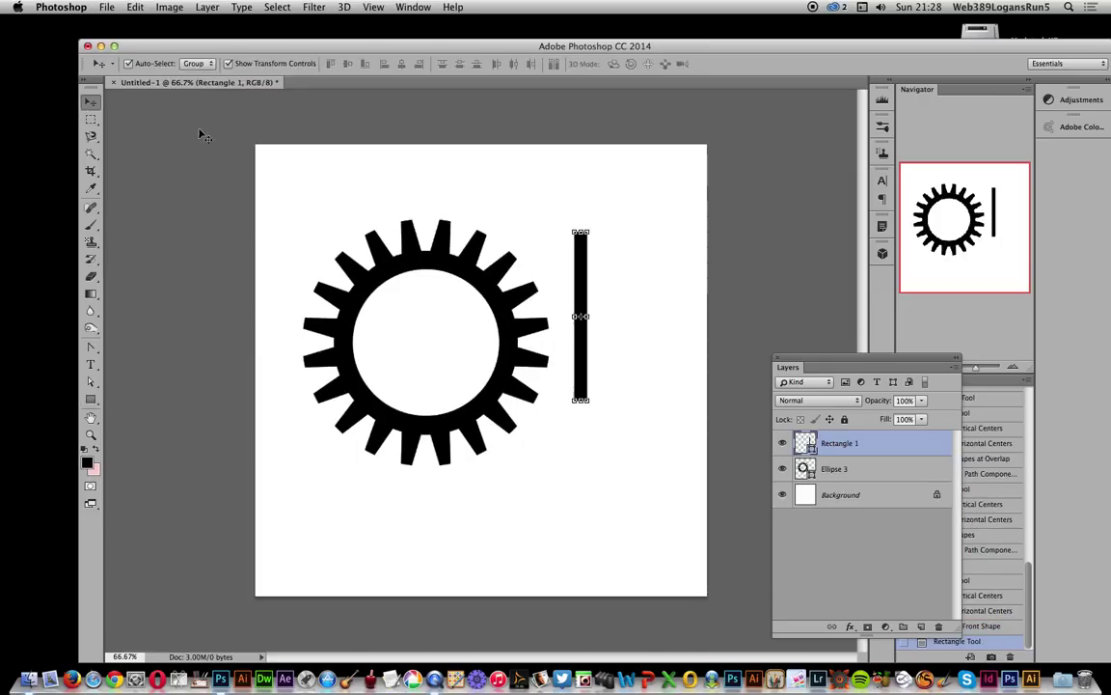
left_click_drag(582, 275, 427, 283)
left_click(580, 249)
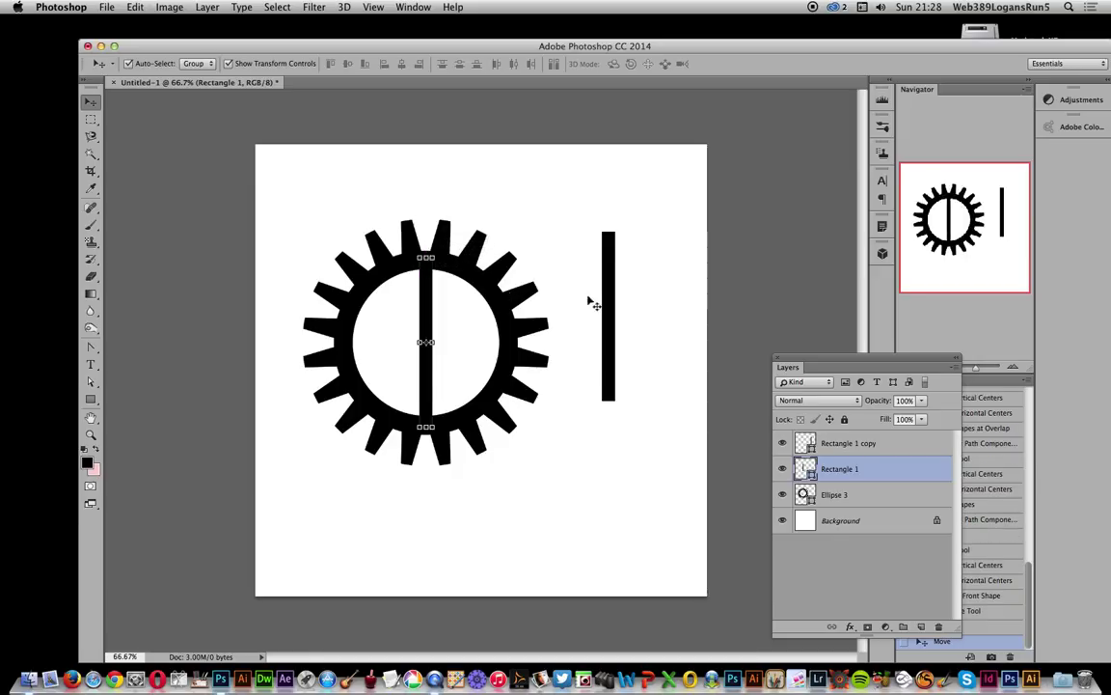
Step: Rotate the copied bar 90° to horizontal, centre both bars as a cross, and select all three layers
left_click(610, 297)
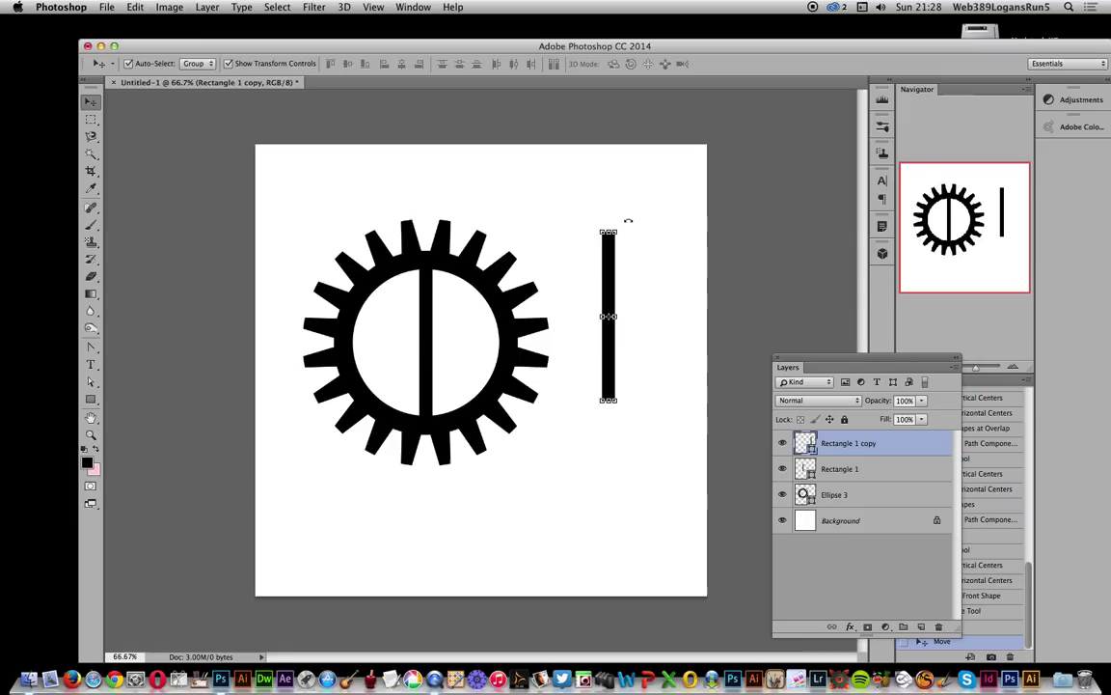
left_click_drag(645, 226, 487, 346)
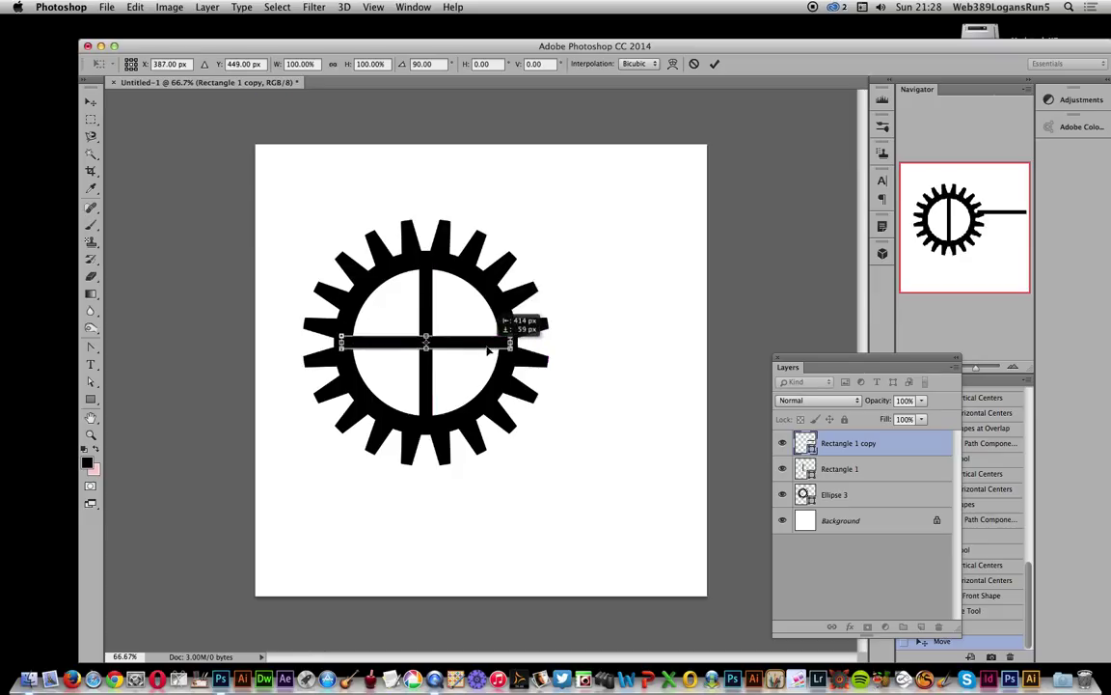
left_click(713, 64)
left_click_drag(280, 183, 616, 502)
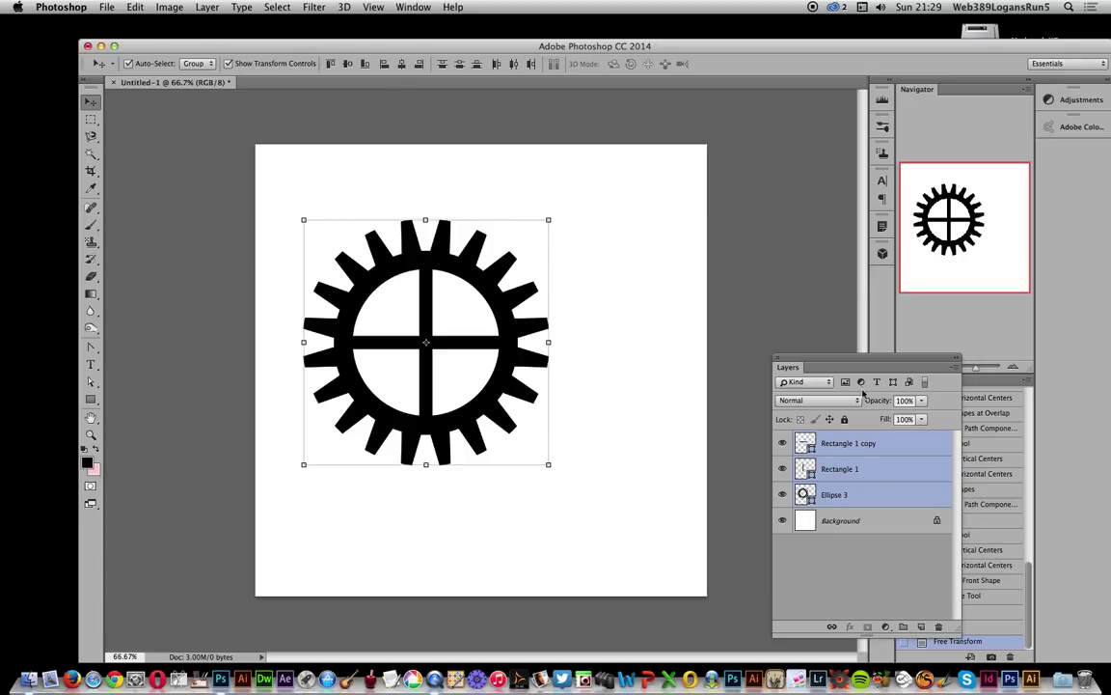
Step: Centre-align the gear and both bars, then unite them with Unite Shapes
left_click(348, 63)
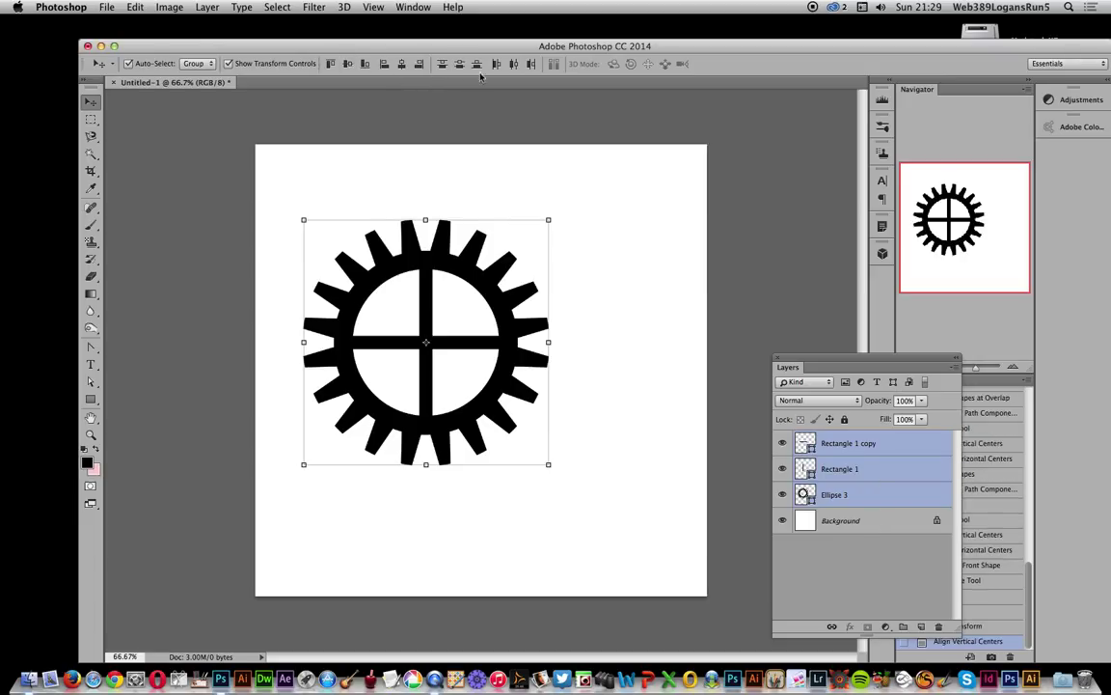
left_click(401, 64)
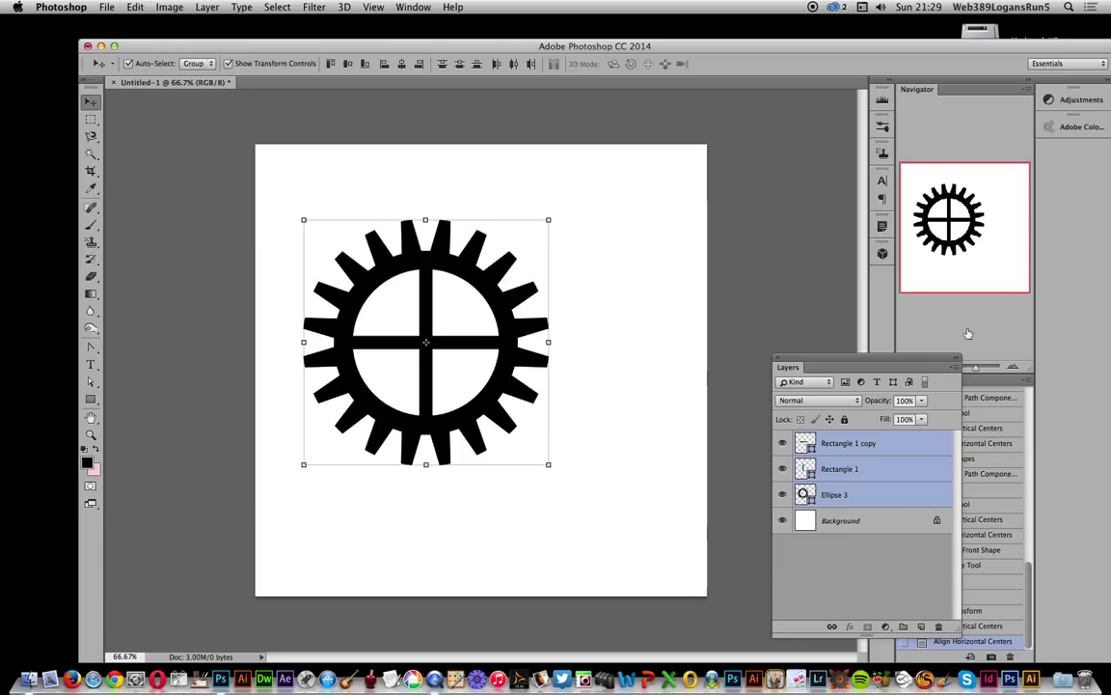
left_click(207, 7)
mouse_move(224, 345)
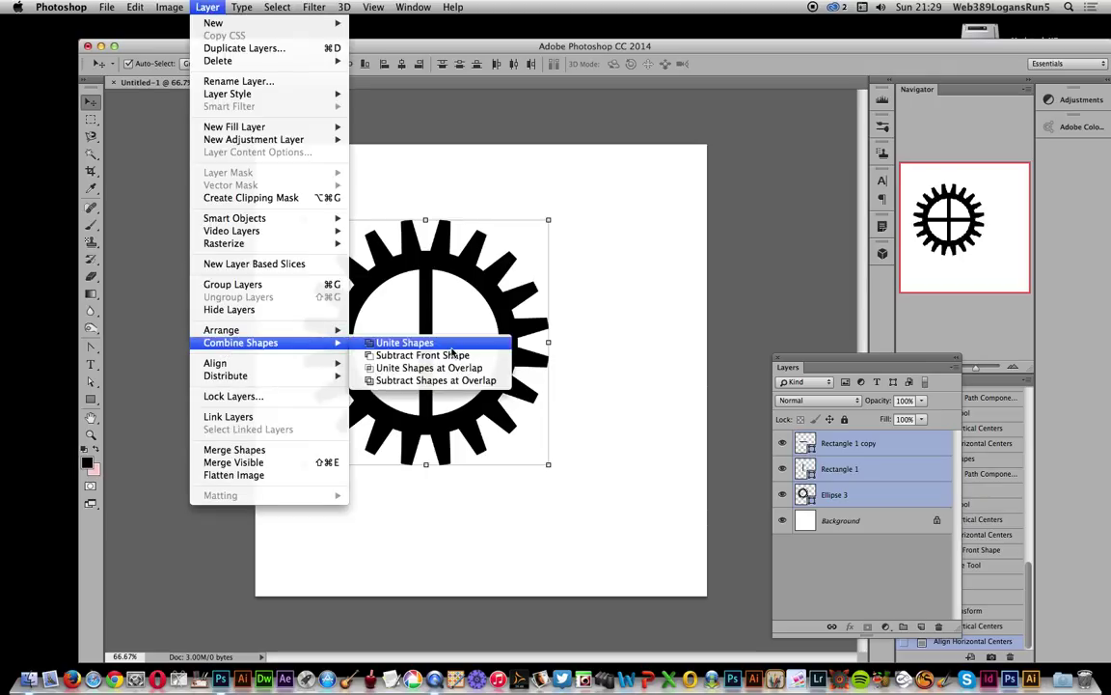
left_click(405, 343)
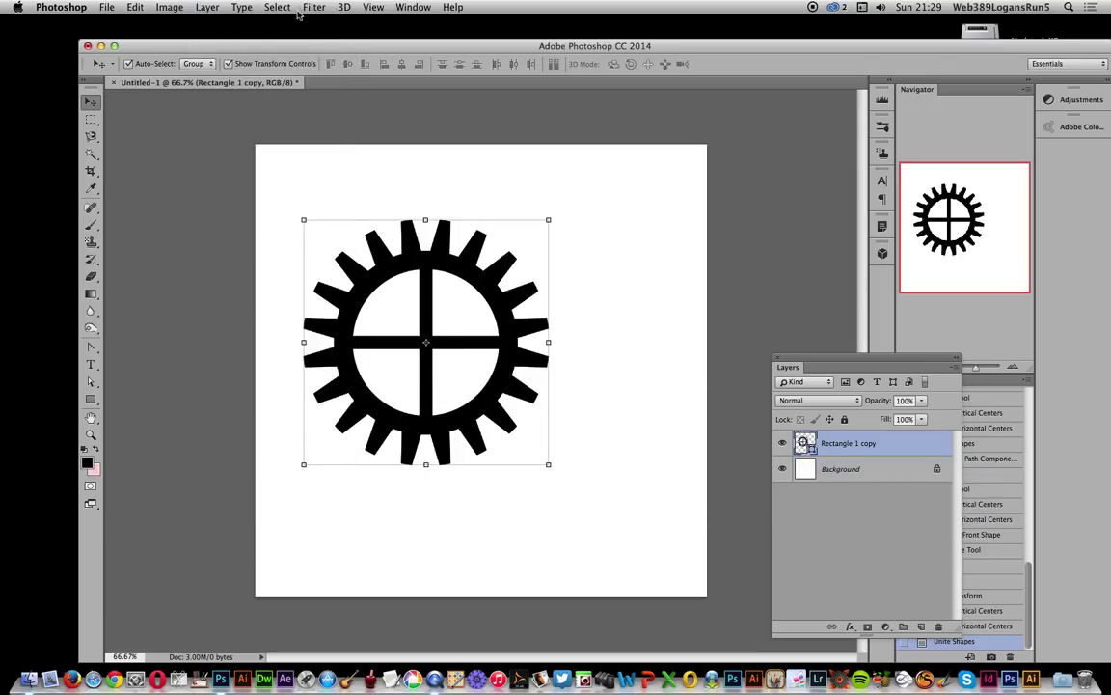
Step: Merge the overlapping path components into a single shape
key("u")
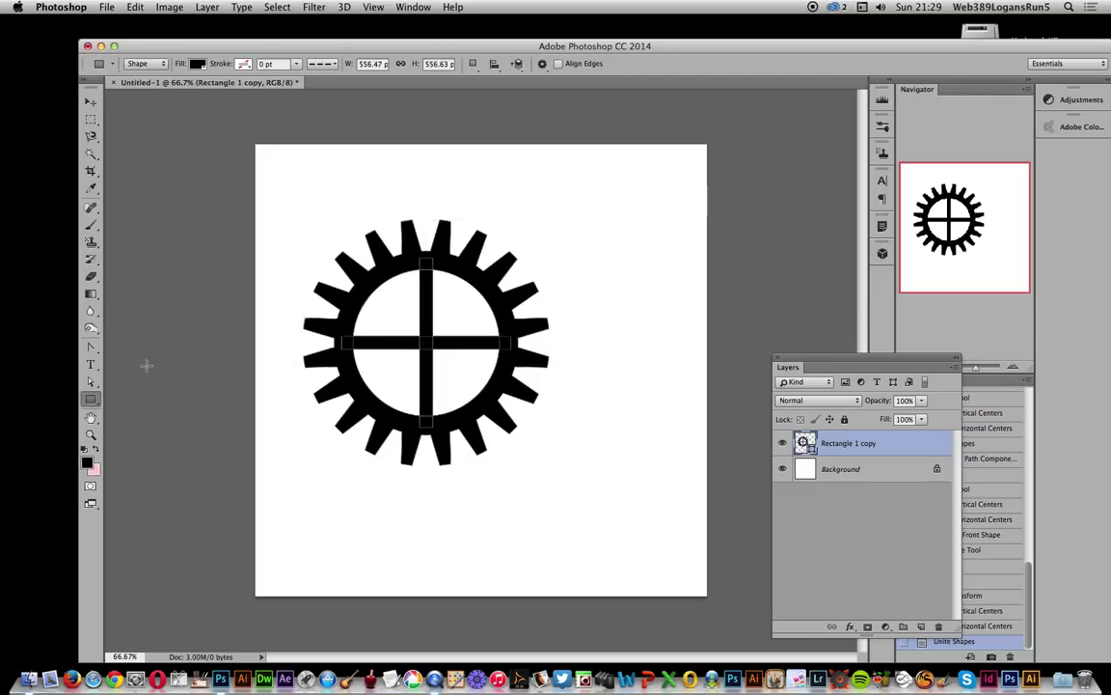
left_click(472, 63)
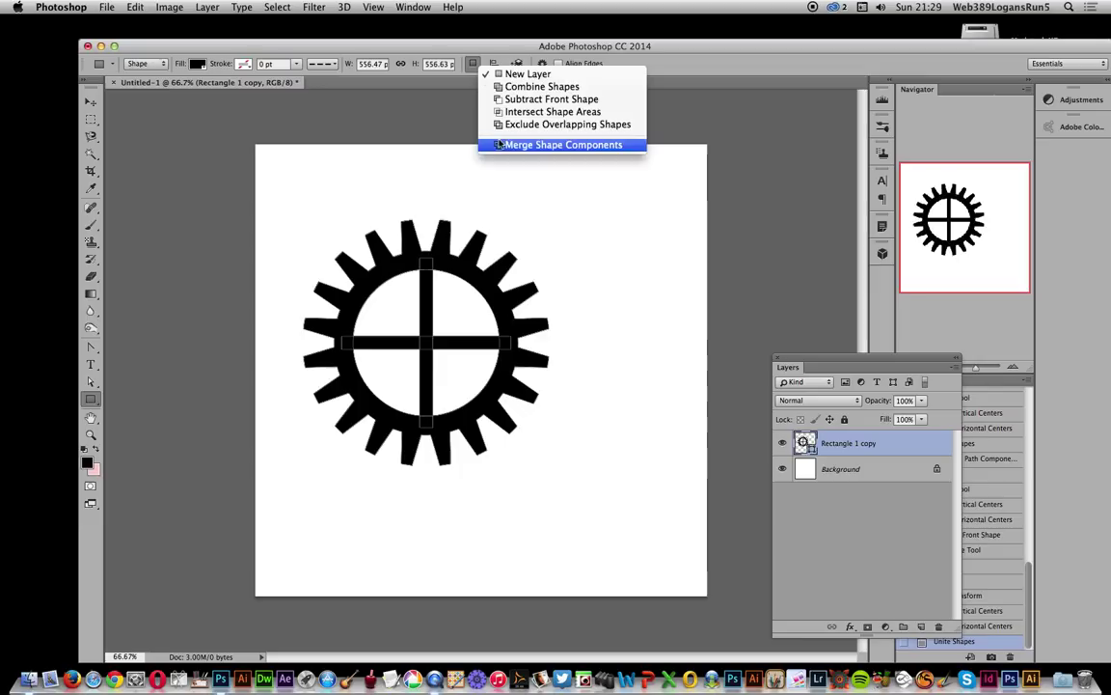
left_click(594, 146)
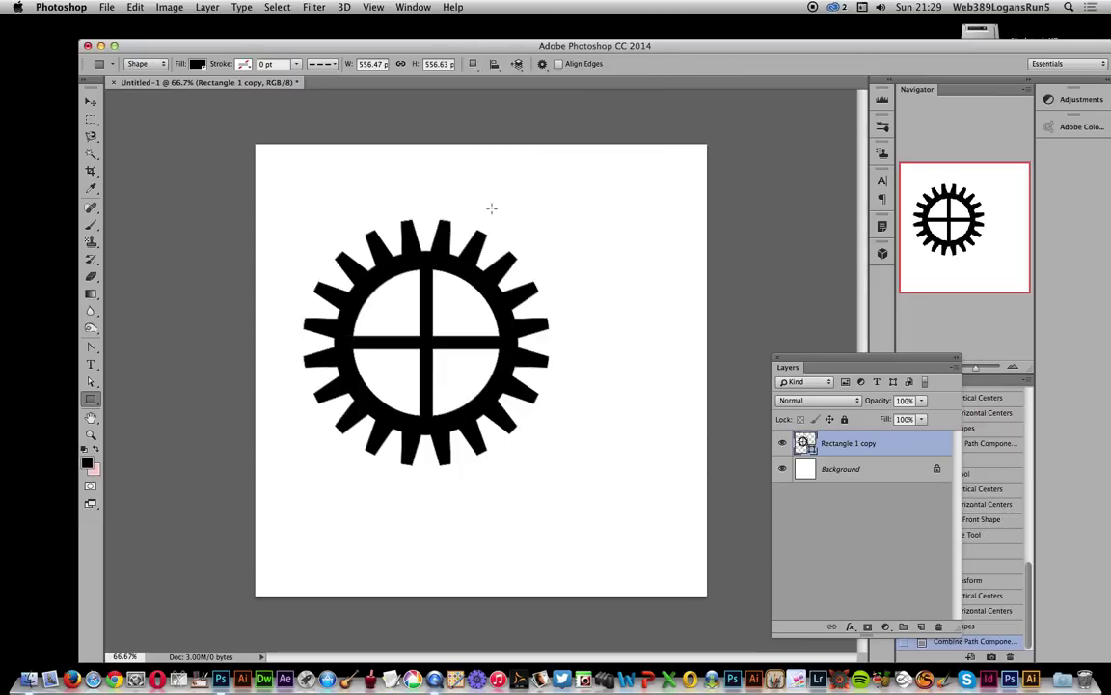
Step: Define the spoked gear as a custom shape named Shape 115
left_click(135, 7)
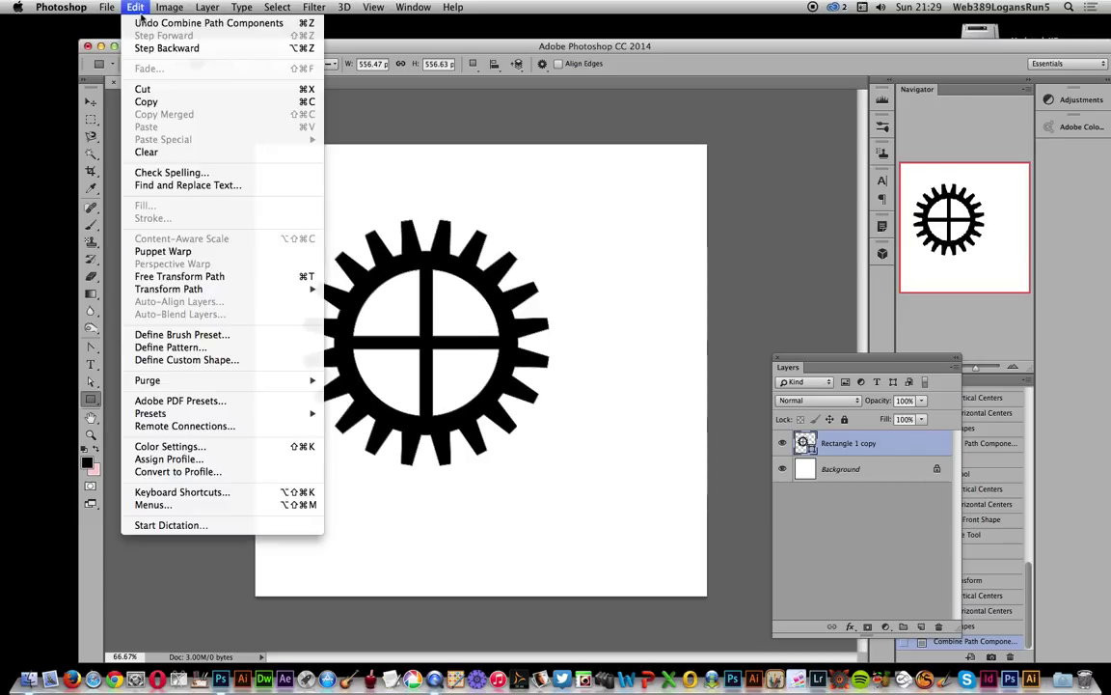
left_click(185, 358)
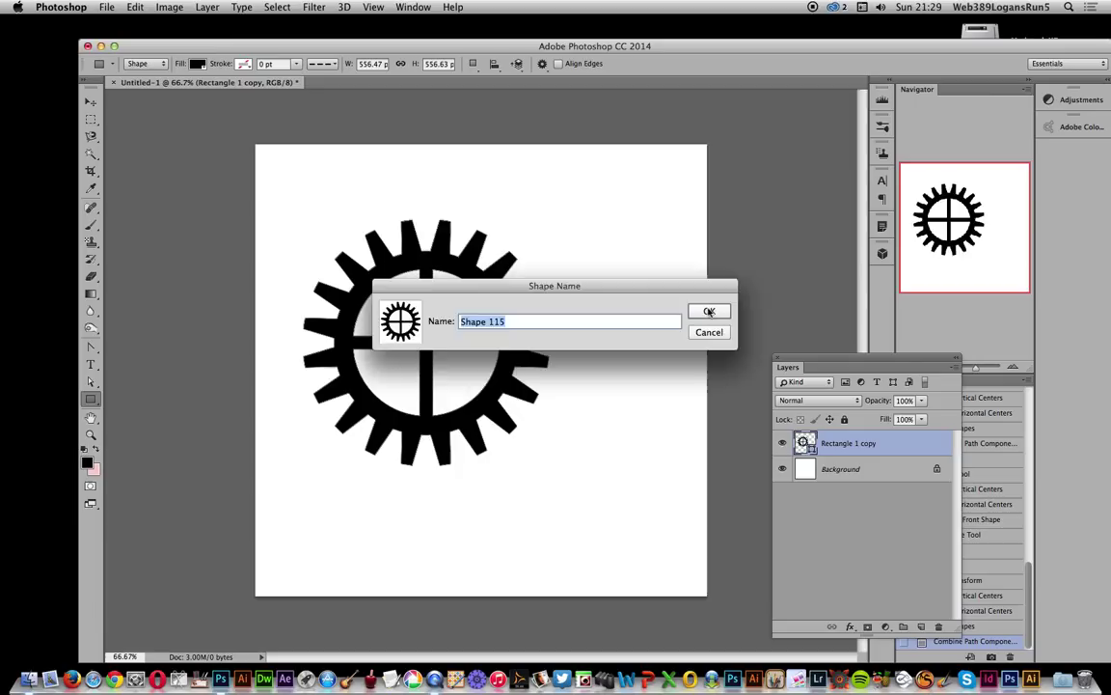
left_click(708, 310)
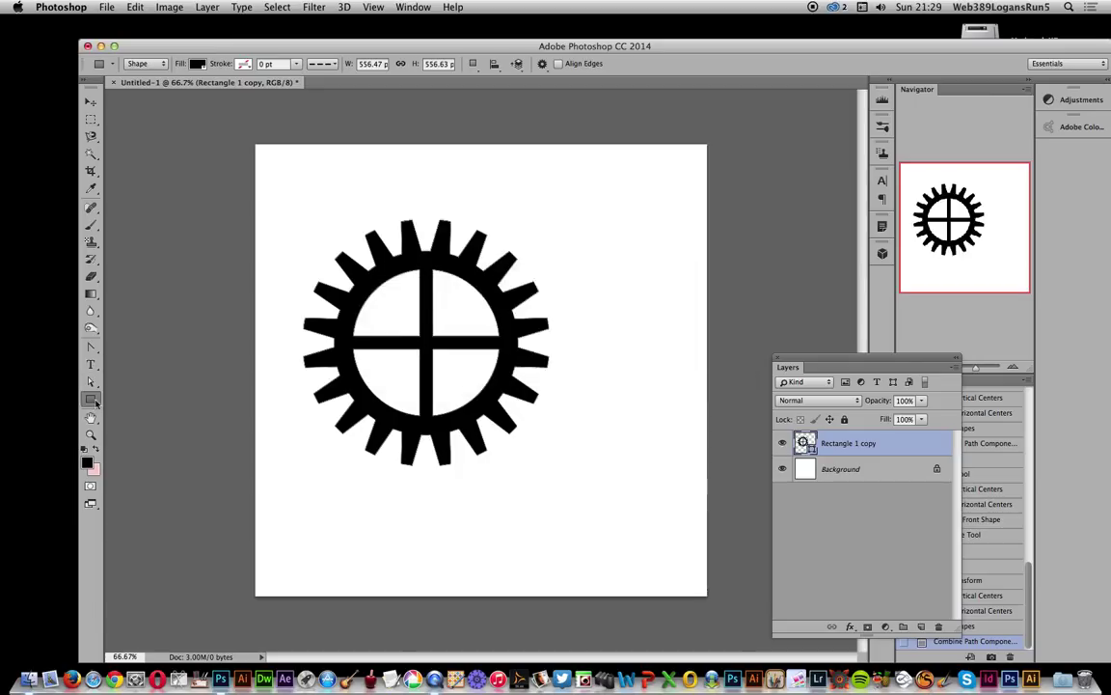
left_click_drag(95, 403, 123, 386)
Step: Draw a small circle over the centre of the gear
left_click(830, 511)
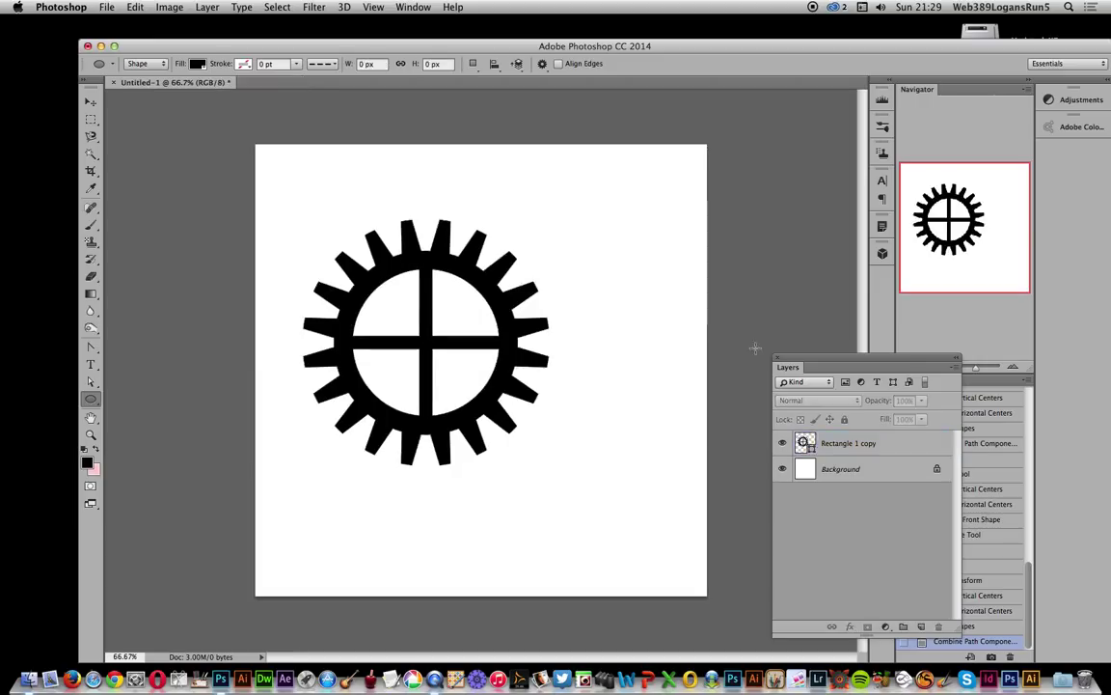
left_click_drag(425, 339, 459, 373)
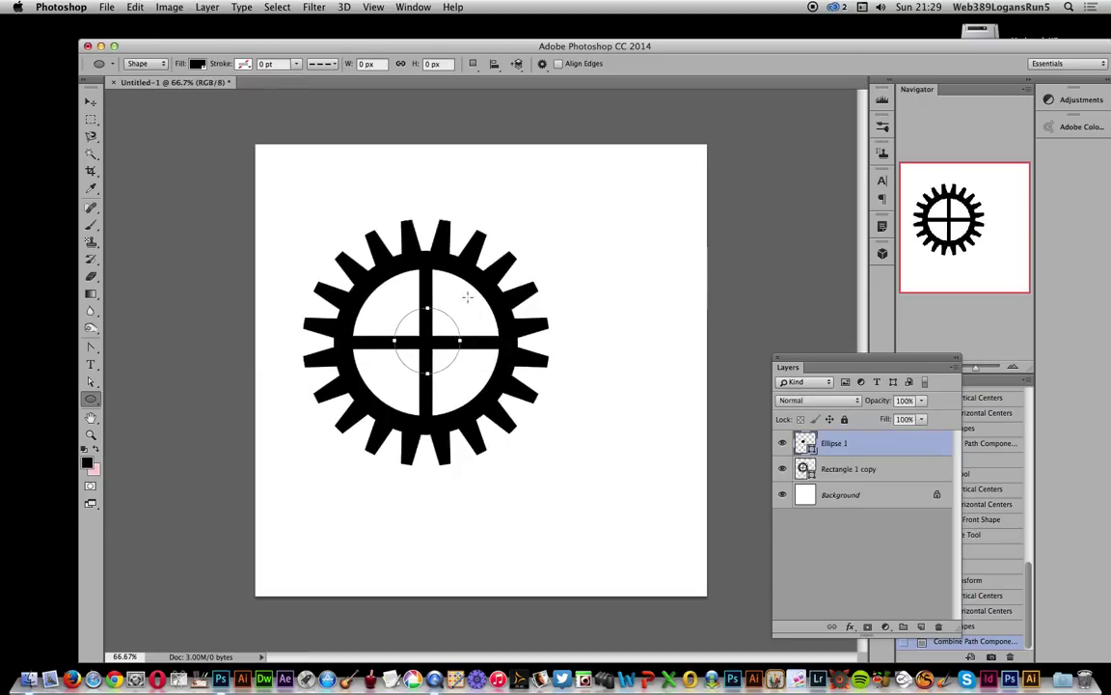
left_click(91, 101)
Step: Centre-align the circle with the gear and unite them into one shape layer
left_click_drag(301, 184, 569, 482)
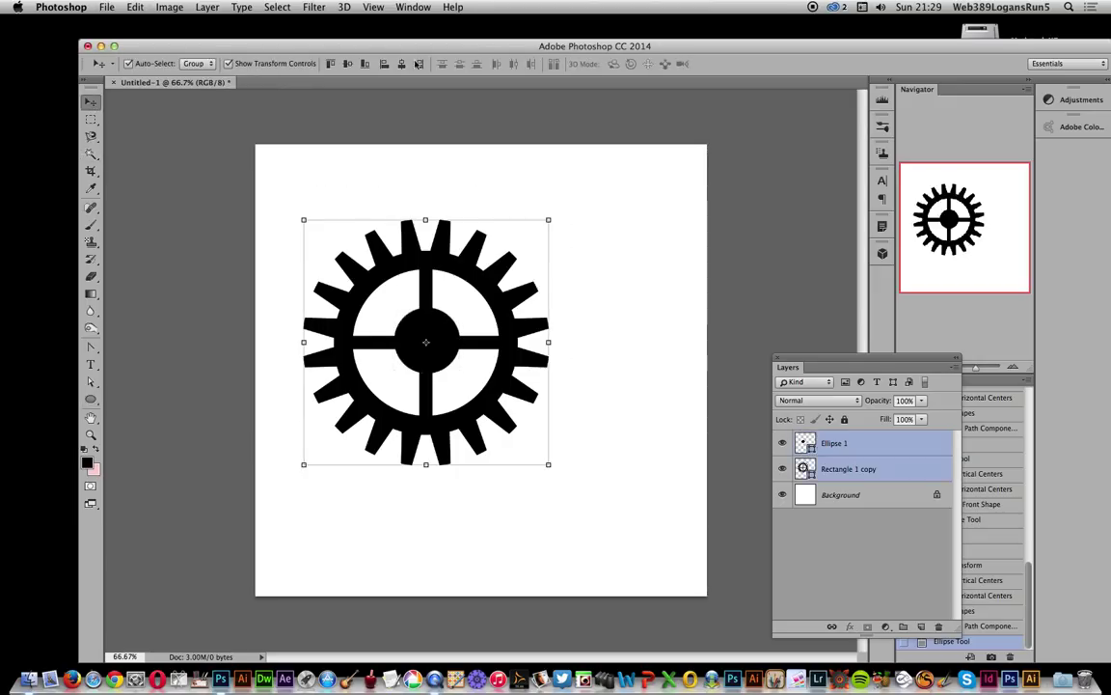
left_click(348, 64)
left_click(401, 63)
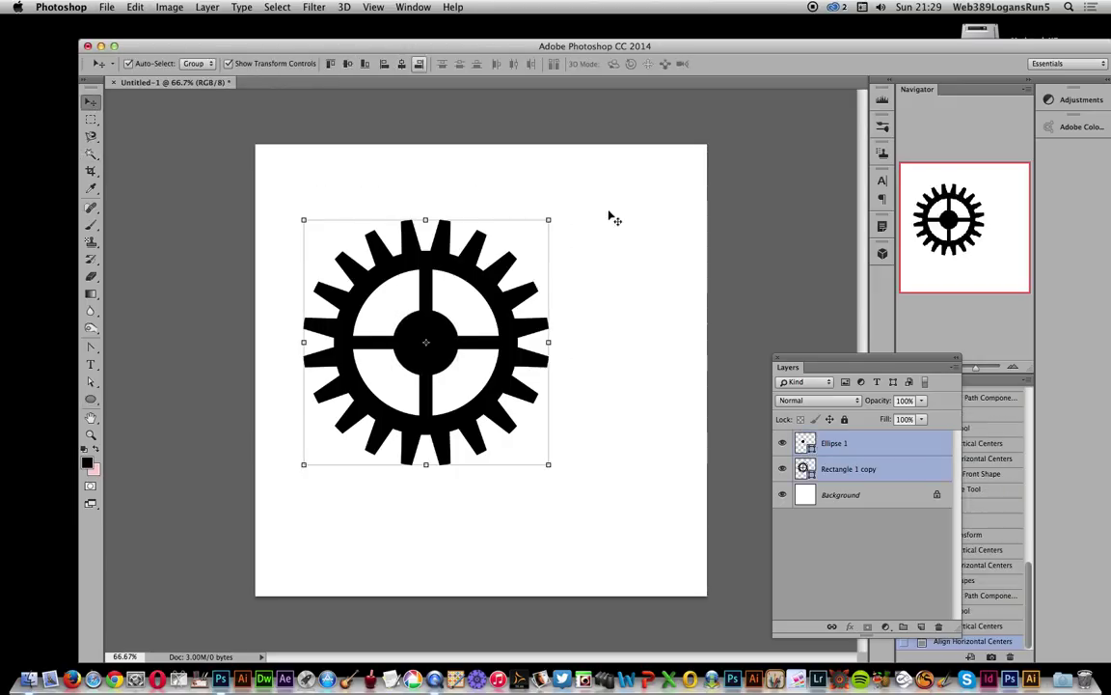
left_click(209, 8)
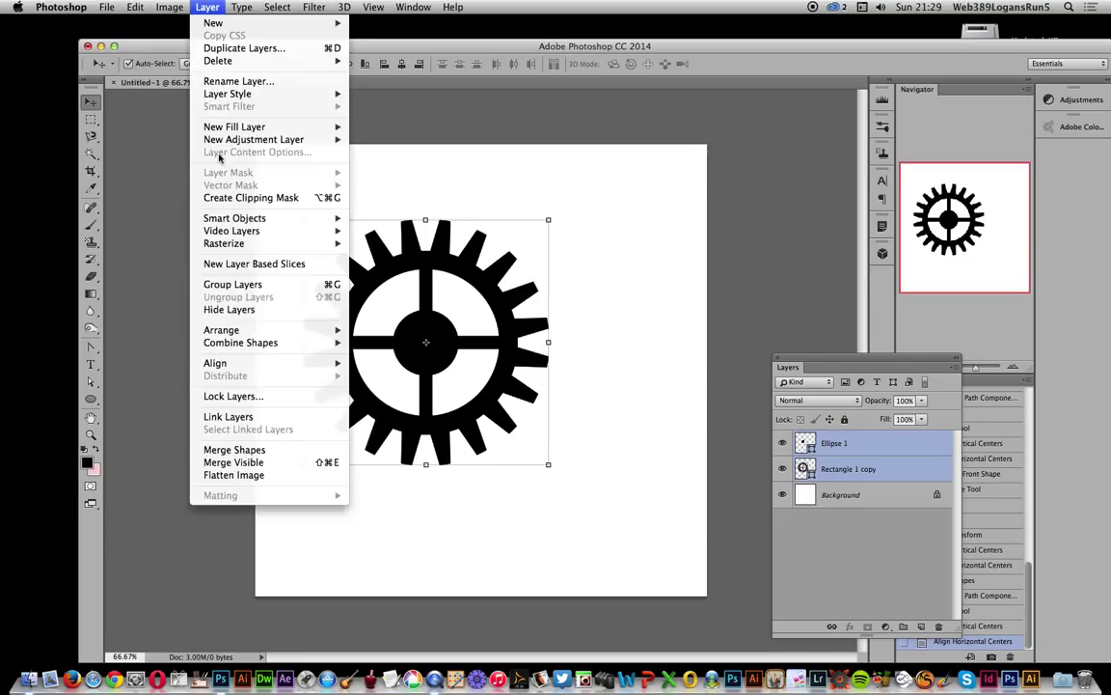
mouse_move(227, 343)
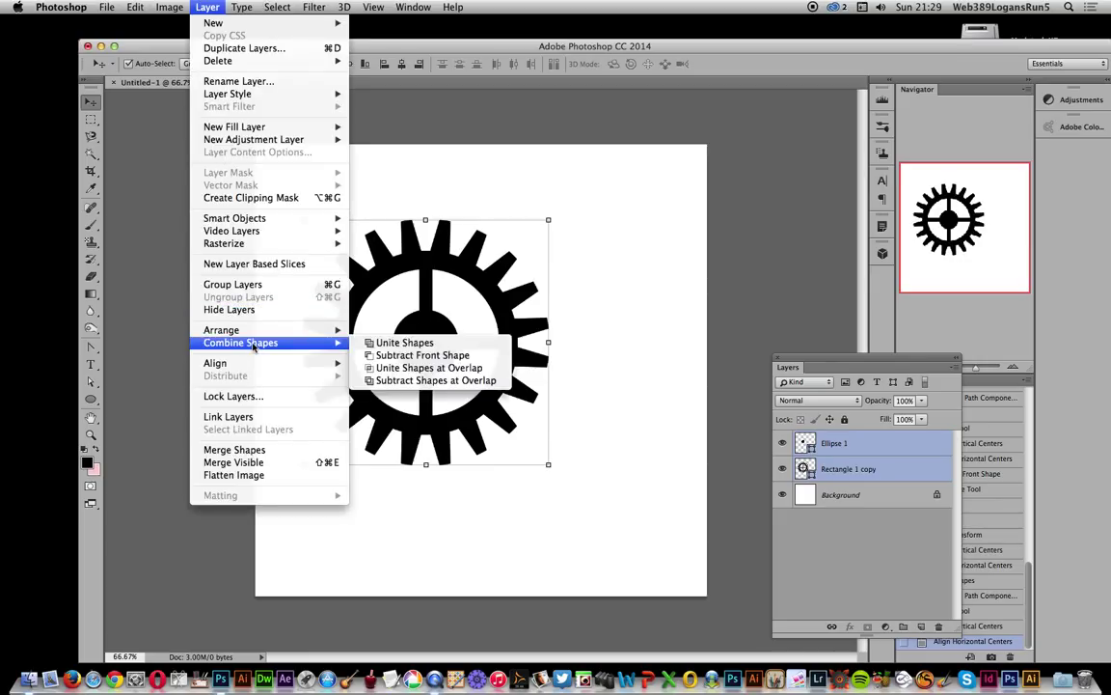
left_click(425, 343)
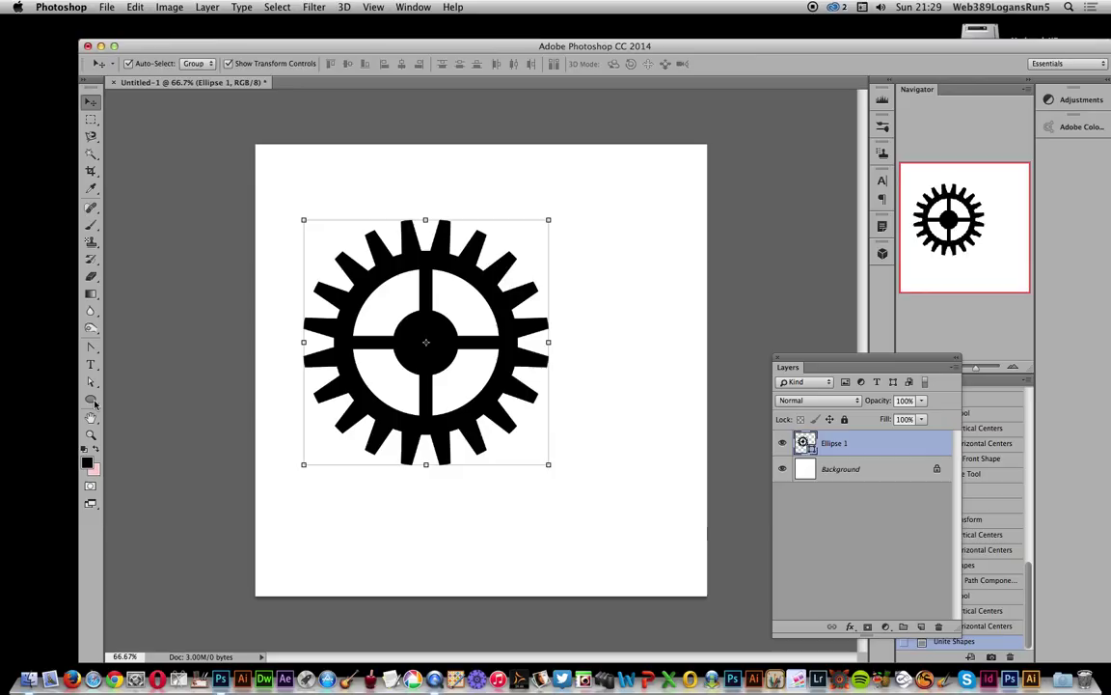
Step: Merge the overlapping path components of the united gear shape
left_click(91, 399)
key("v")
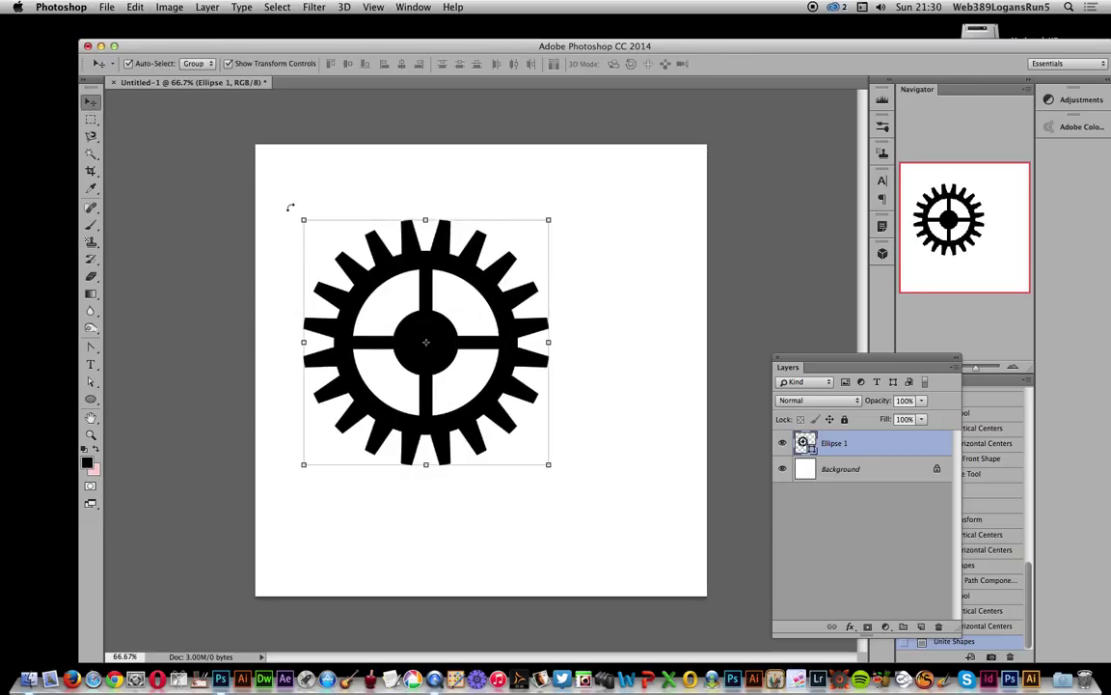
key("super+t")
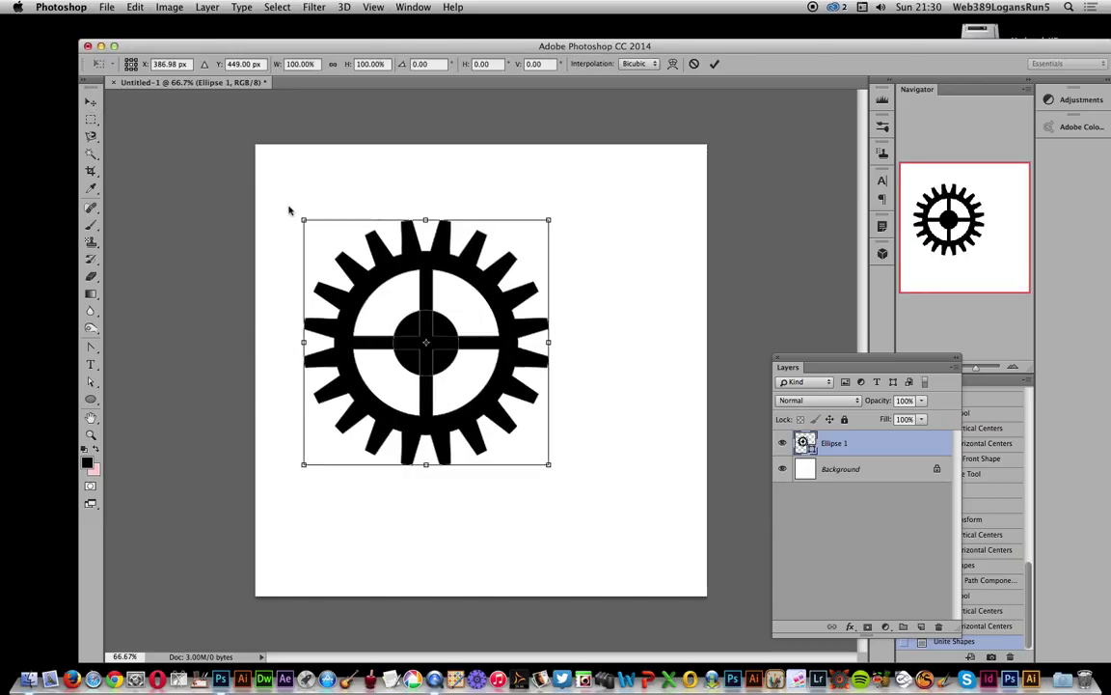
left_click(695, 65)
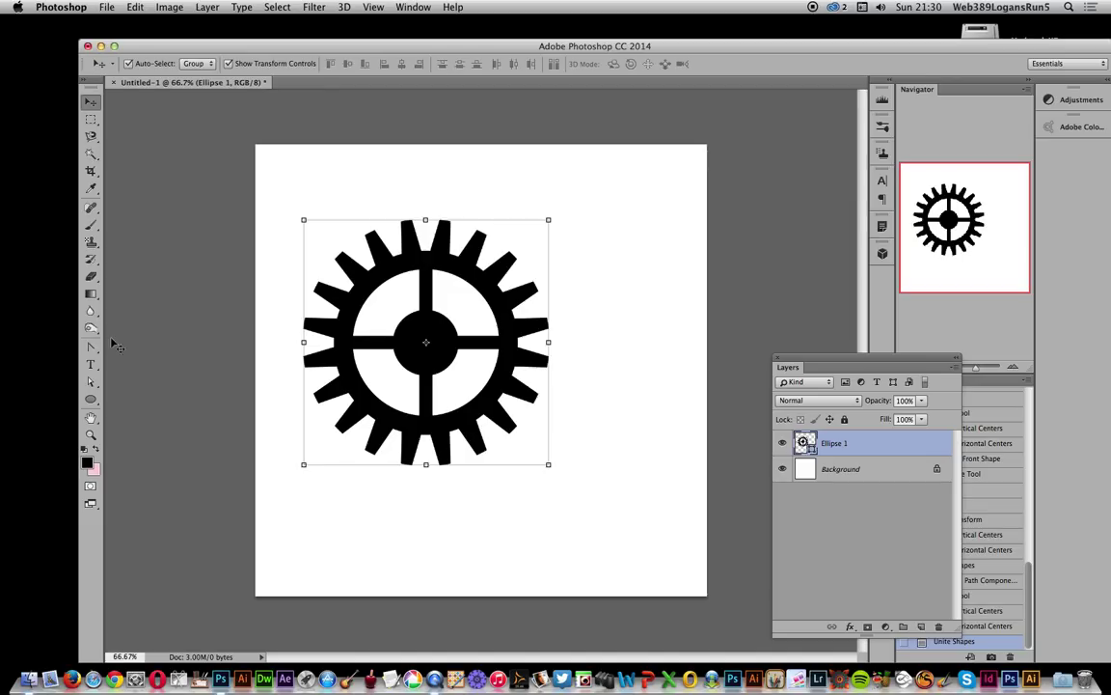
left_click(91, 398)
left_click(473, 63)
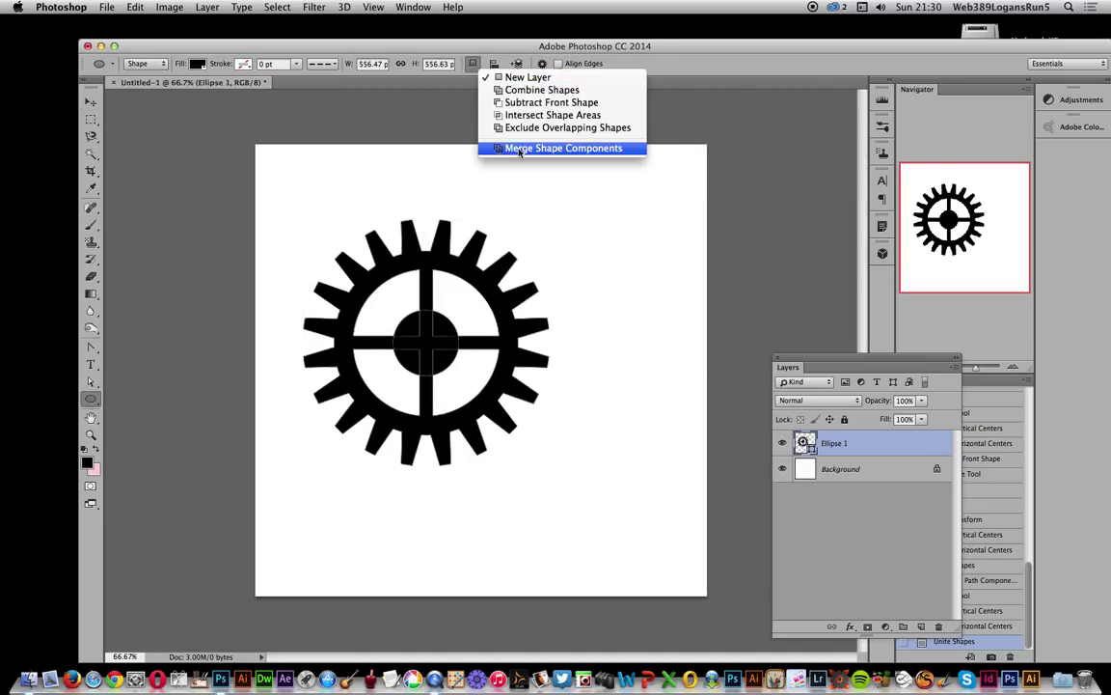
left_click(519, 148)
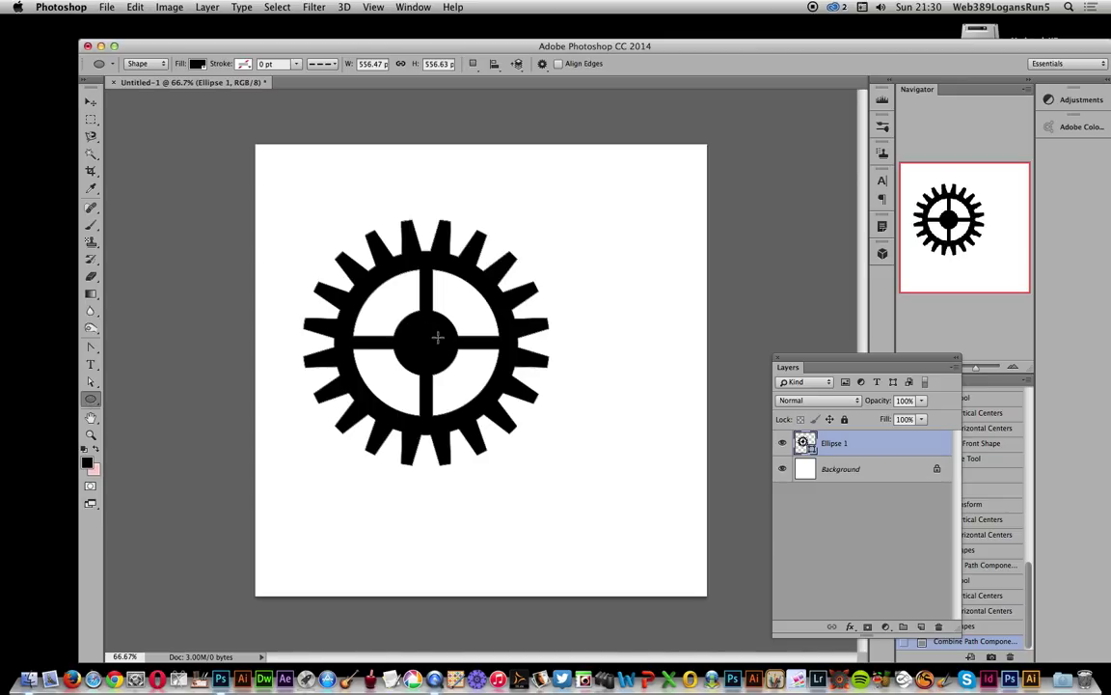
Step: Draw a smaller circle at the hub and centre-align it with the gear
left_click(812, 492)
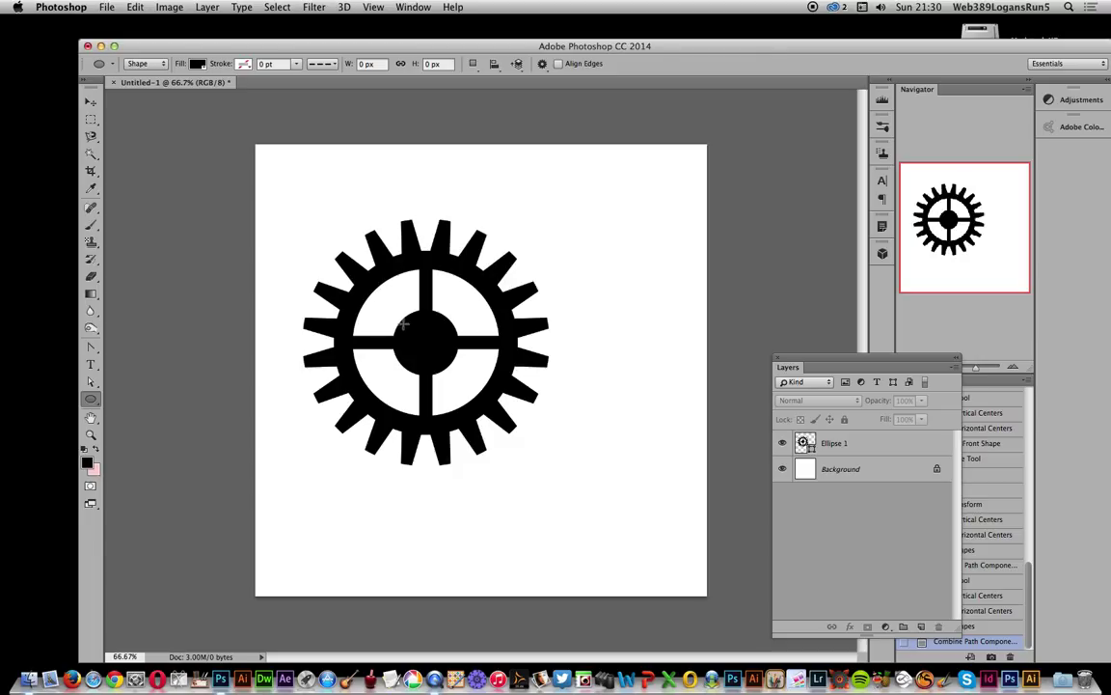
left_click_drag(403, 325, 441, 358)
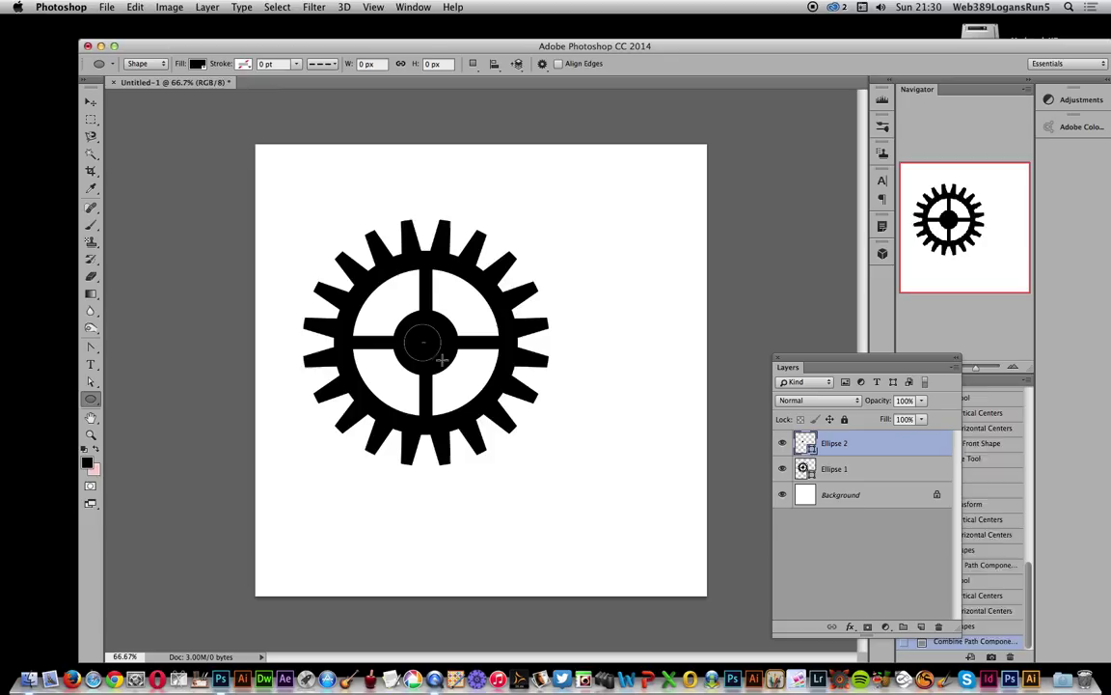
key("v")
left_click_drag(341, 178, 570, 442)
left_click(347, 64)
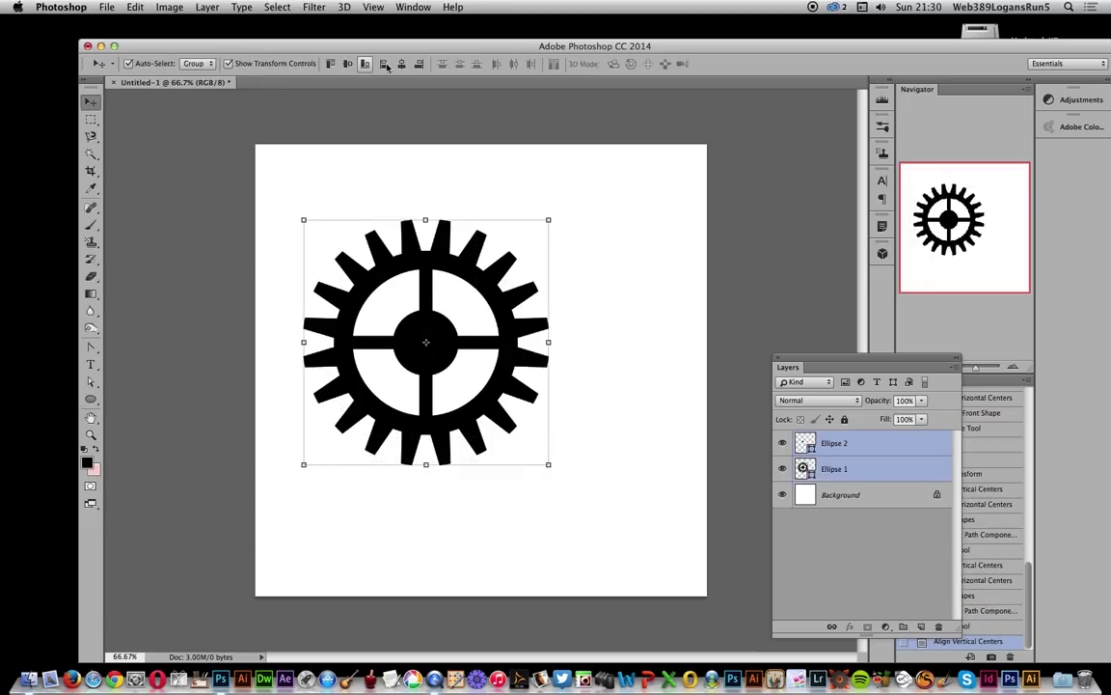
left_click(385, 64)
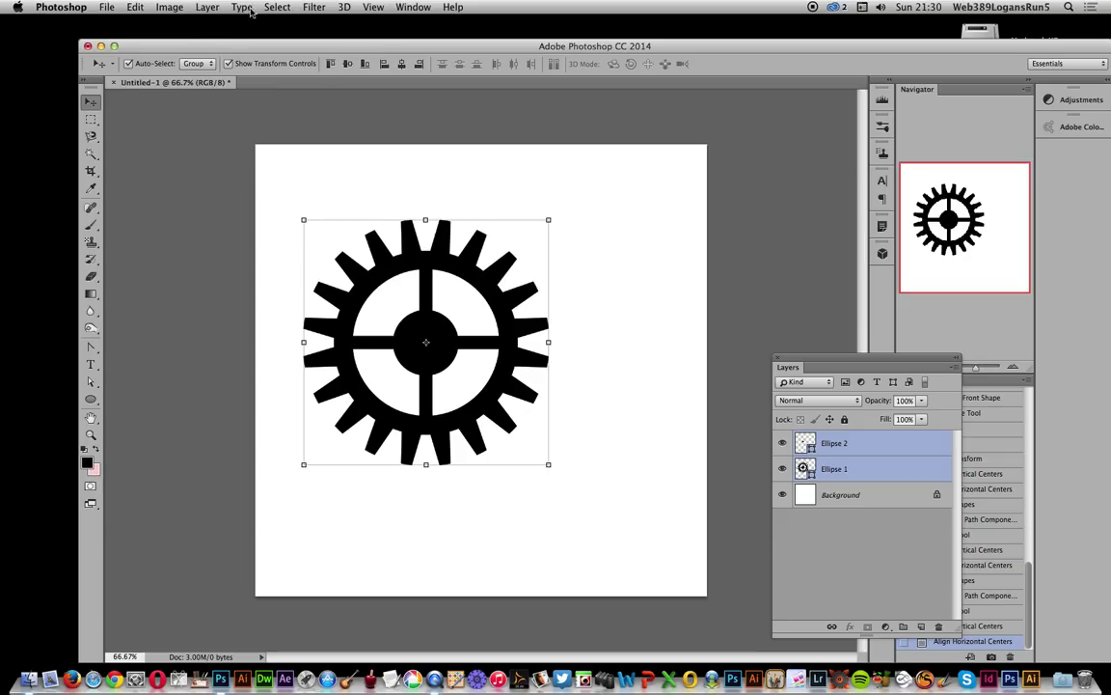
Step: Subtract the smaller circle from the hub, leaving a ring on Ellipse 2
left_click(208, 7)
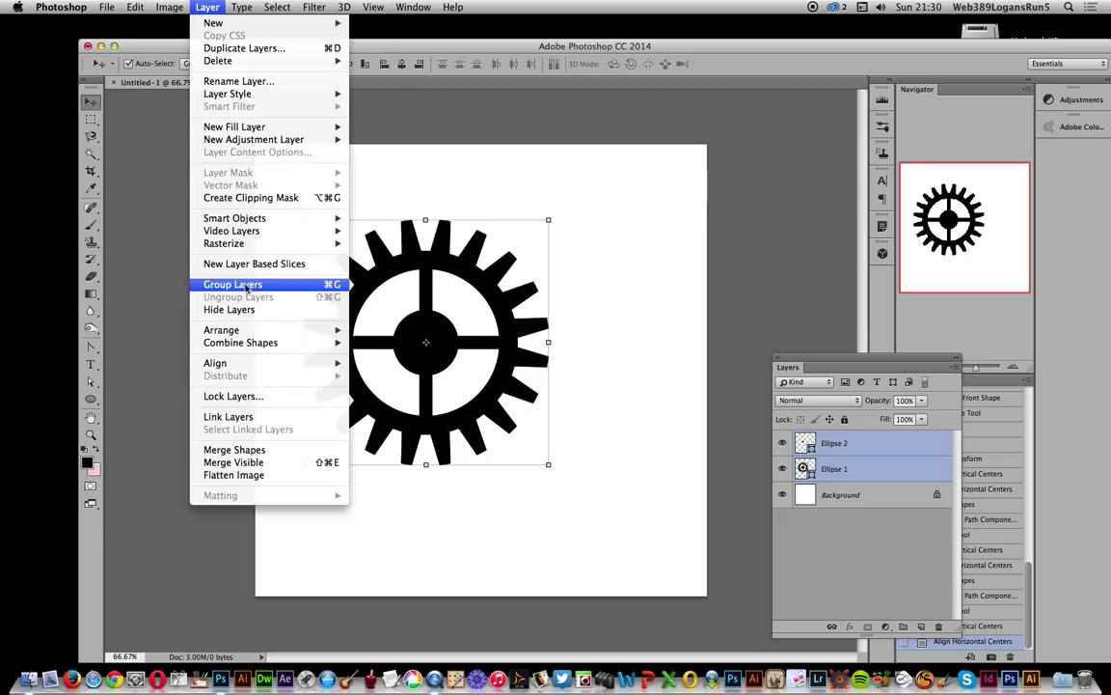
mouse_move(241, 341)
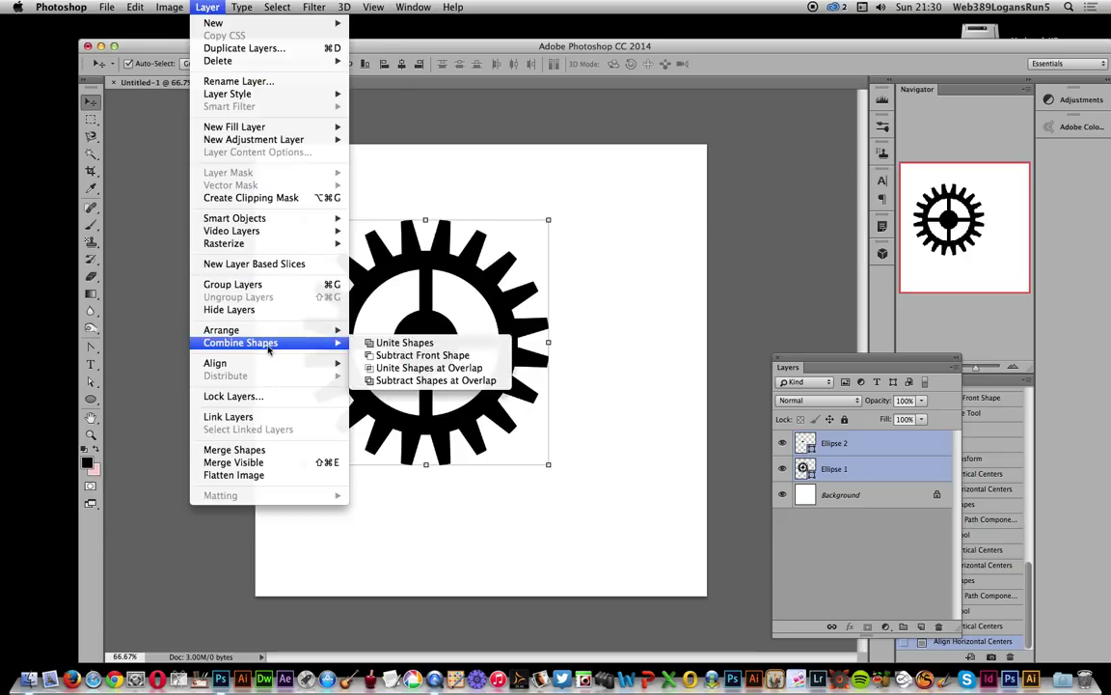
left_click(420, 355)
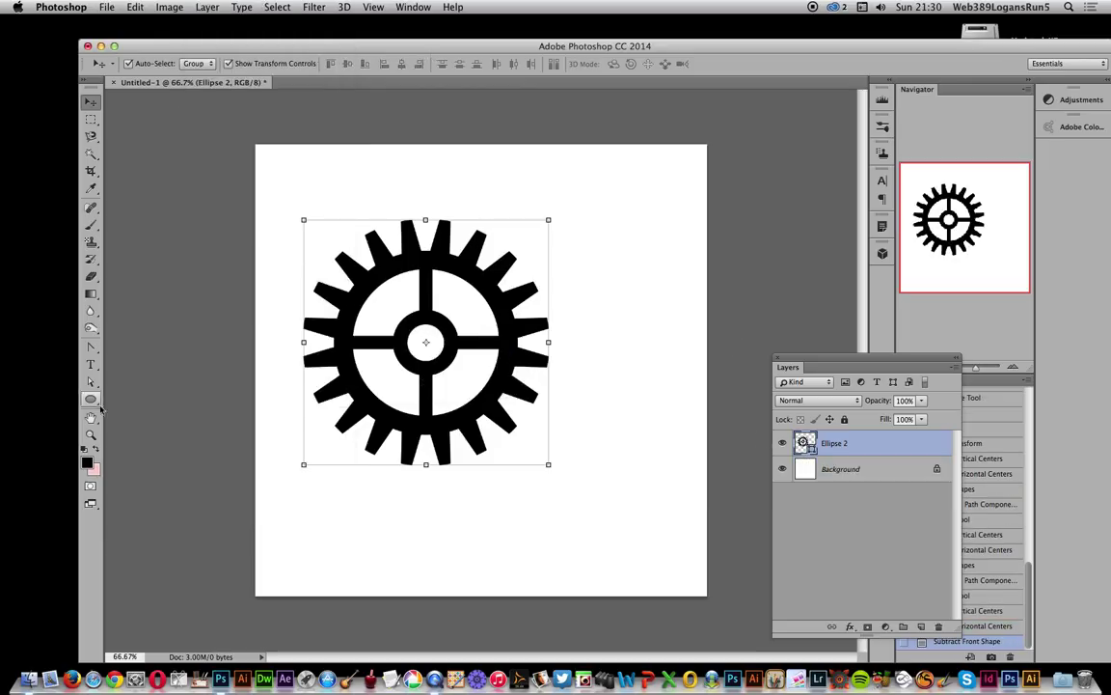
left_click(91, 400)
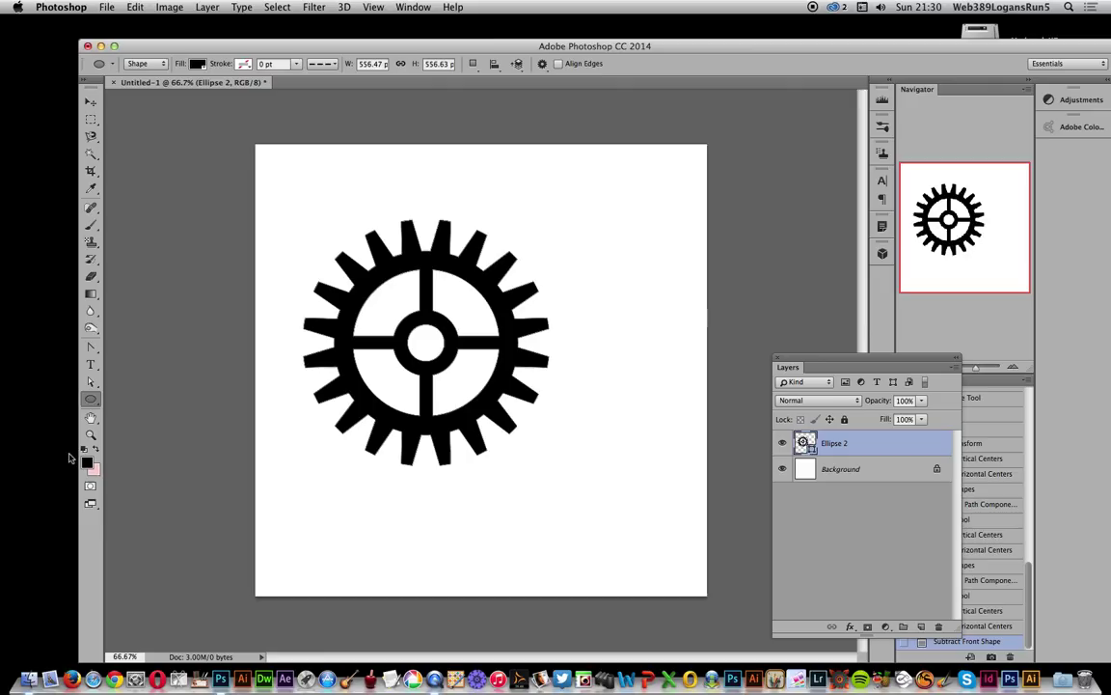
Step: Merge the gear's path components and define it as custom shape 'Shape 116'
left_click(473, 64)
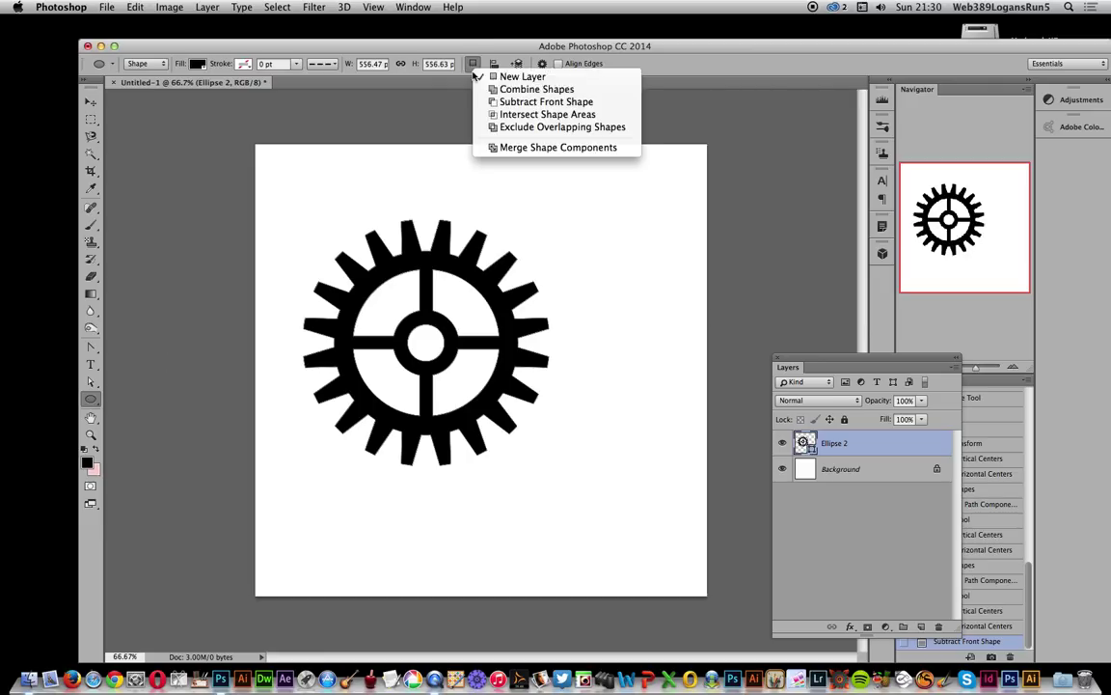
left_click(522, 148)
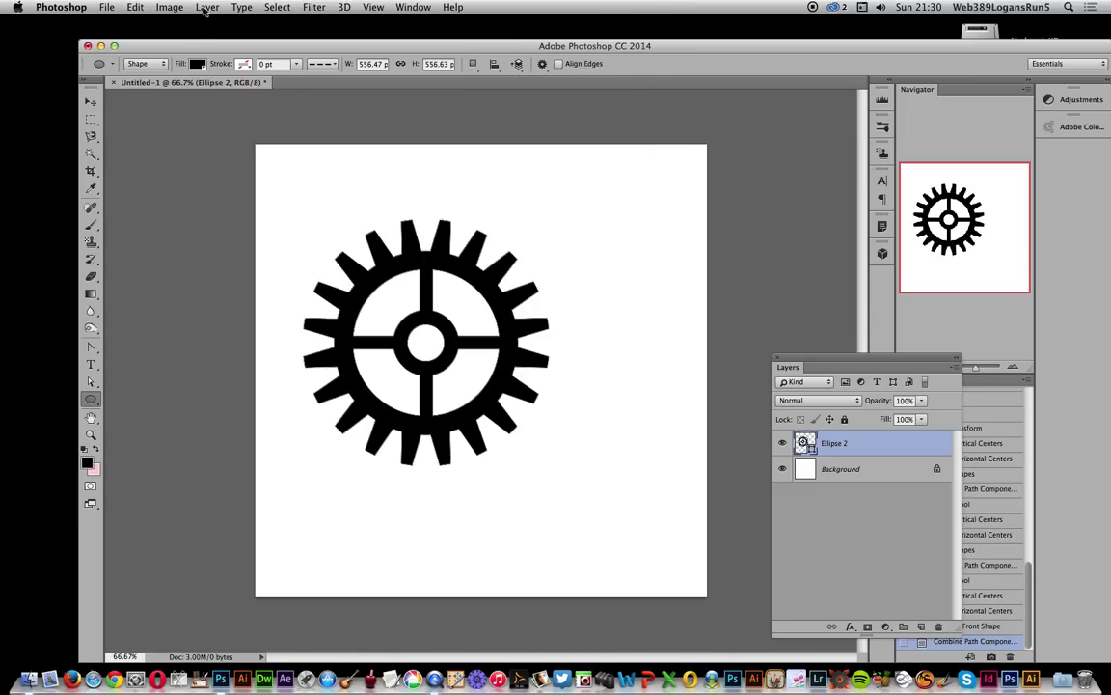
left_click(136, 7)
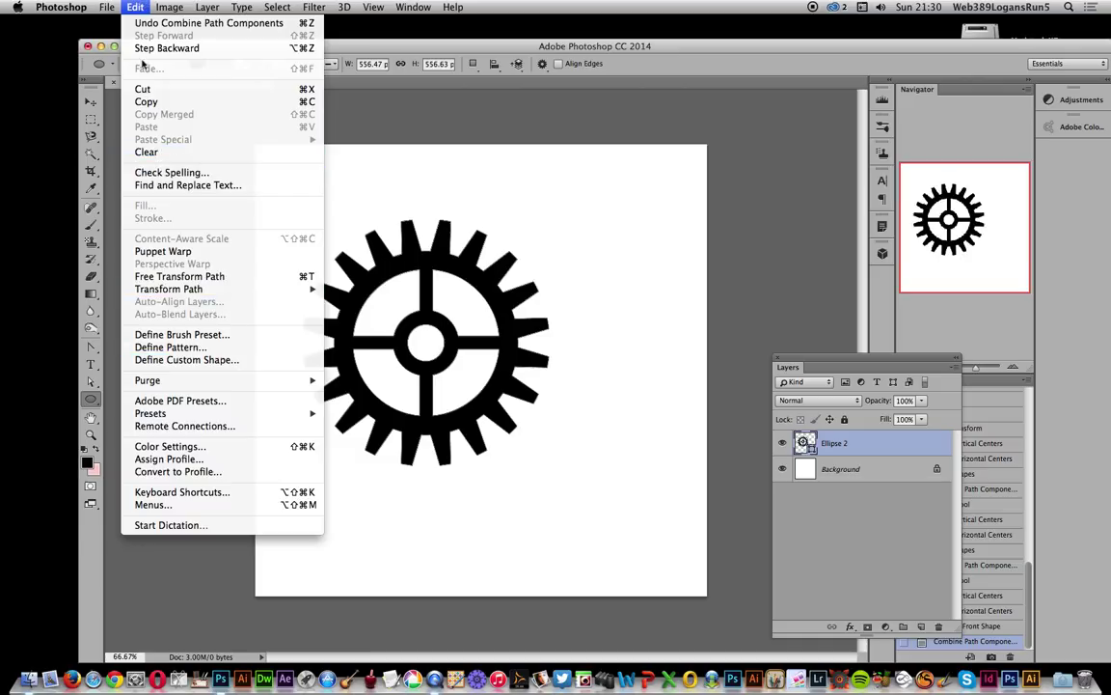
left_click(214, 359)
left_click(710, 313)
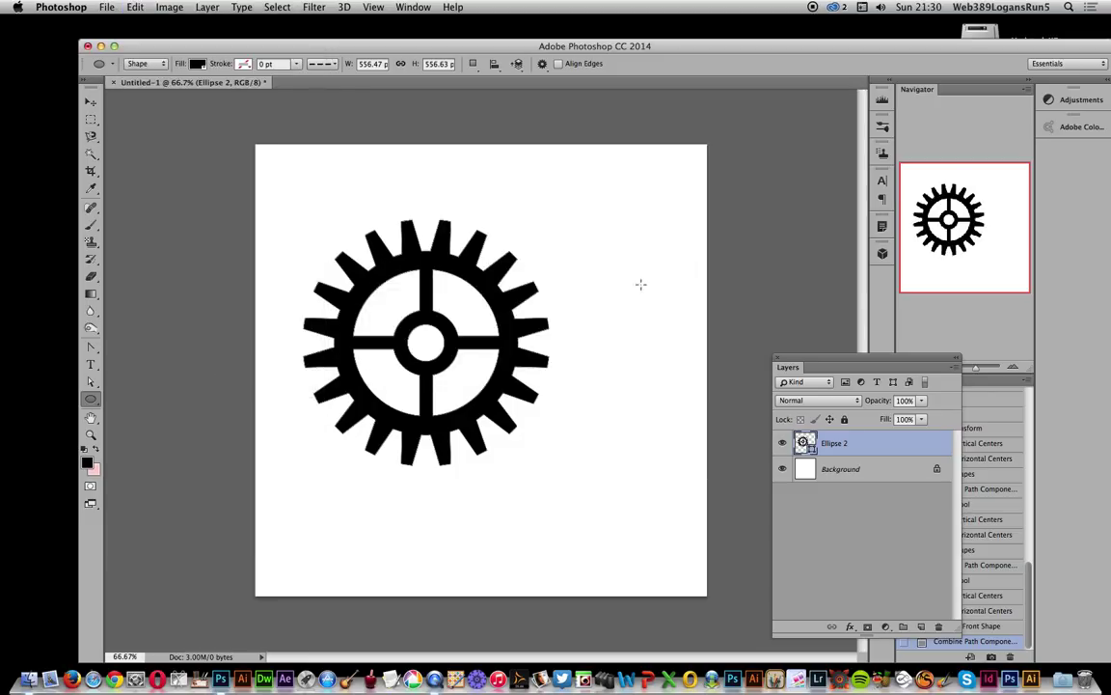